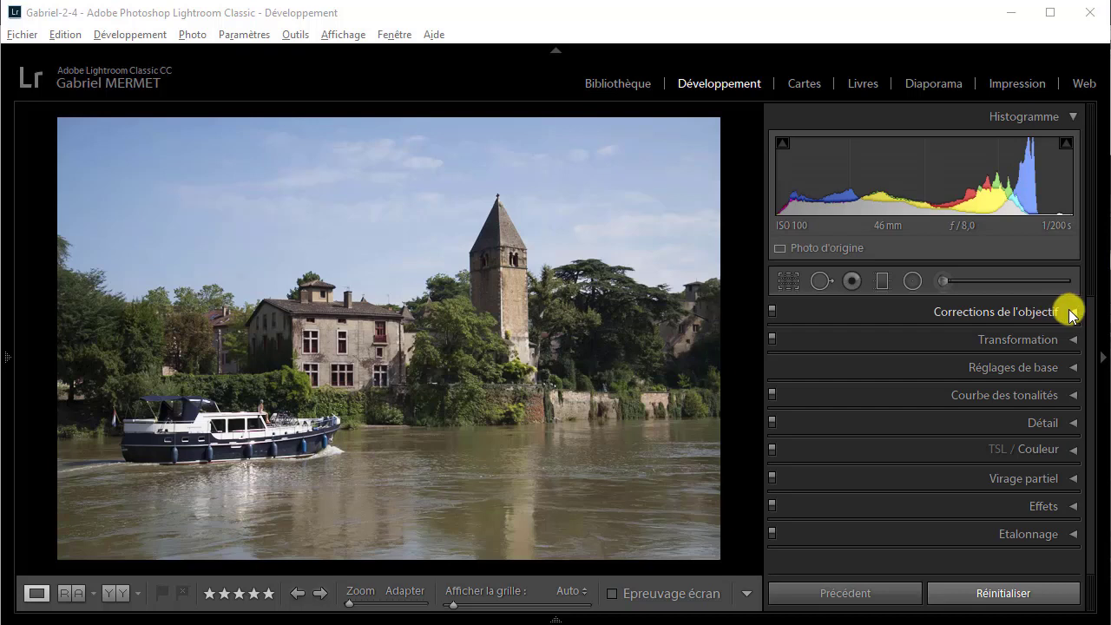
Show the Profil options of the Corrections de l'objectif panel
{"action": "left_click", "coordinate": [1073, 314]}
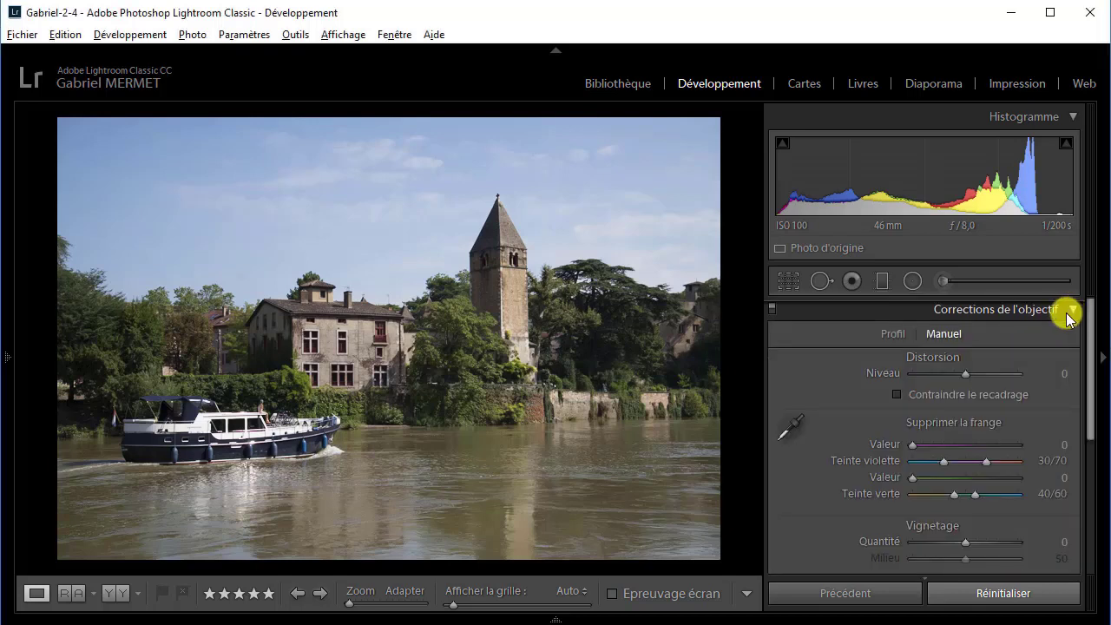
{"action": "left_click", "coordinate": [900, 332]}
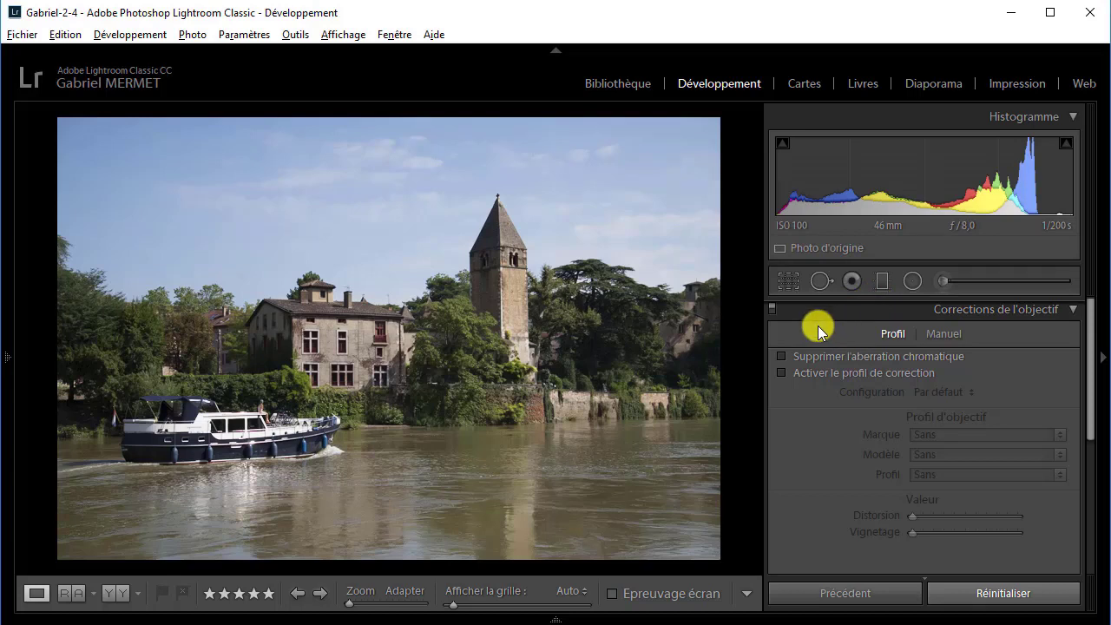
Enable chromatic aberration removal and the Nikon lens profile, comparing it off and on
{"action": "left_click", "coordinate": [782, 357]}
{"action": "left_click", "coordinate": [556, 620]}
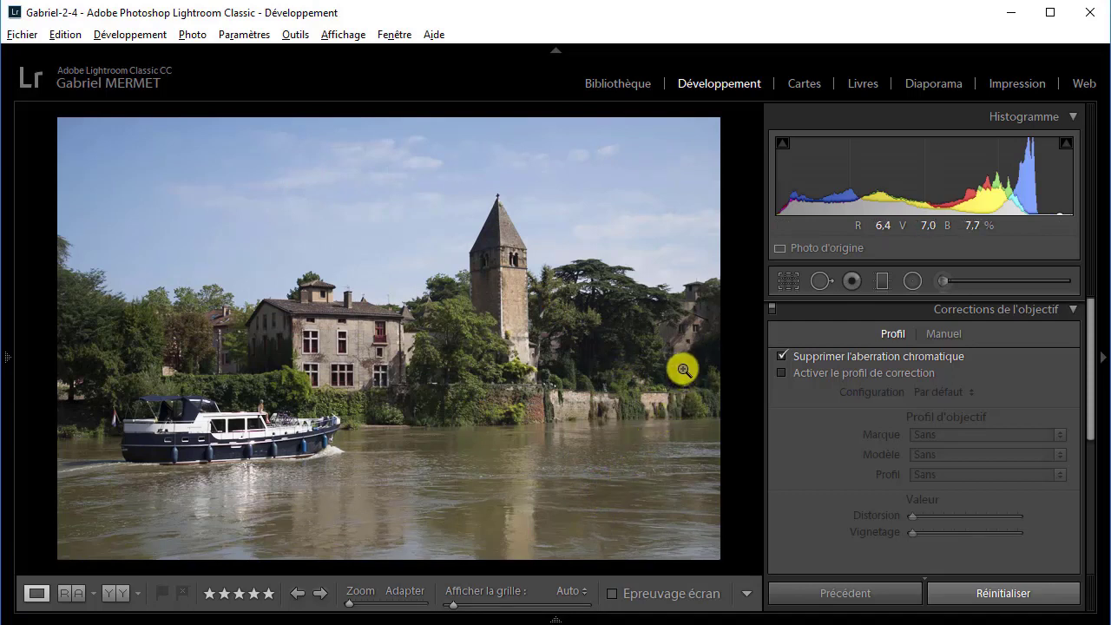
{"action": "left_click", "coordinate": [781, 374]}
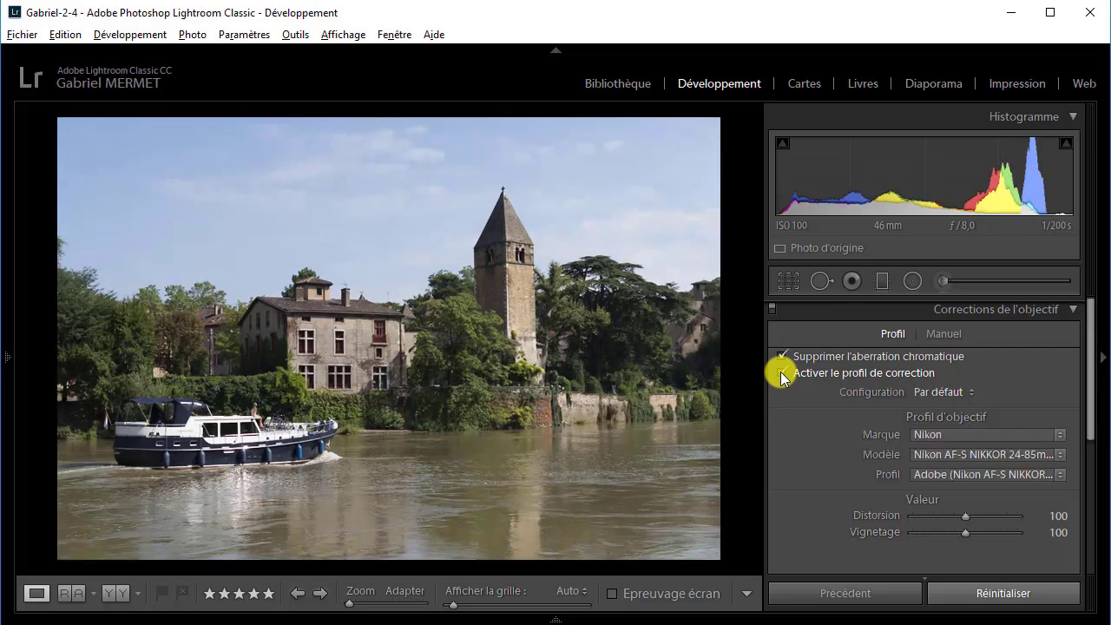
{"action": "left_click", "coordinate": [781, 374]}
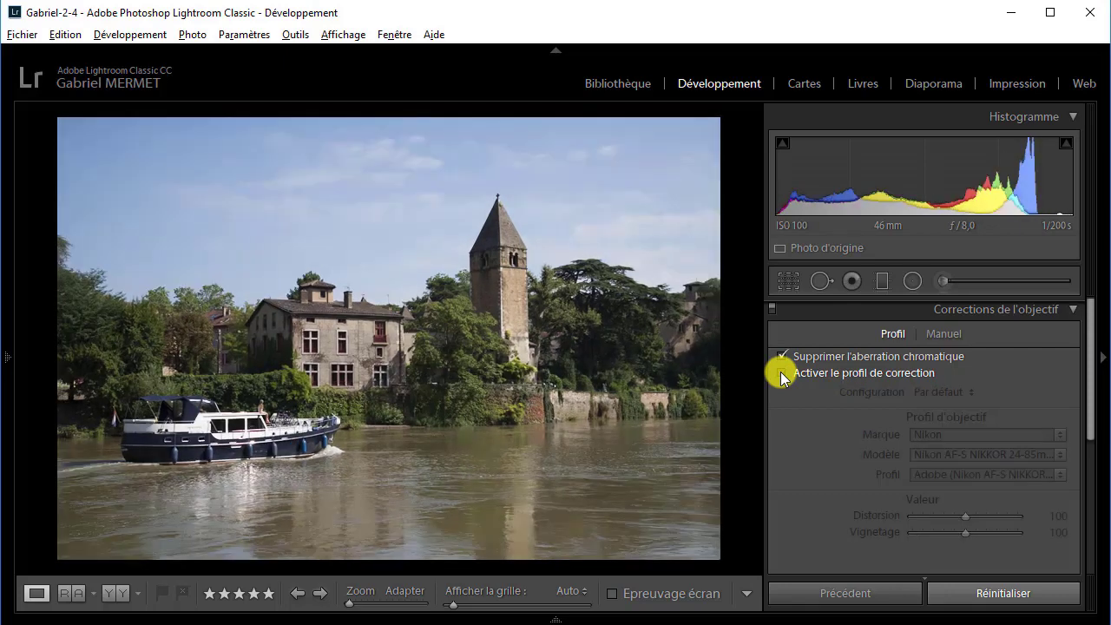
{"action": "left_click", "coordinate": [784, 375]}
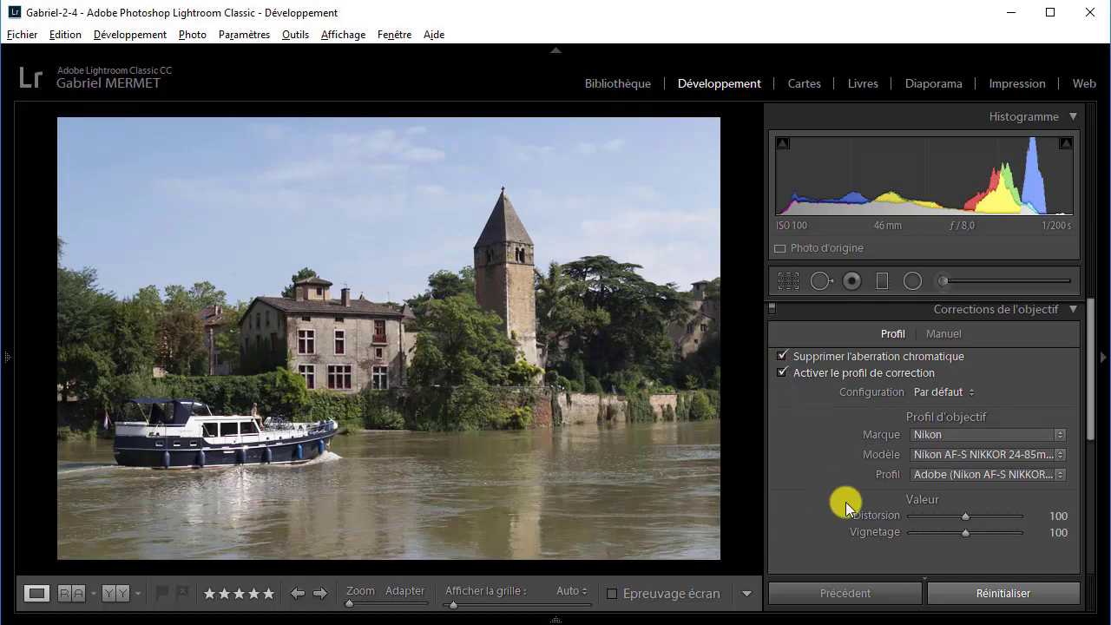
{"action": "left_click", "coordinate": [966, 516]}
{"action": "left_click", "coordinate": [914, 518]}
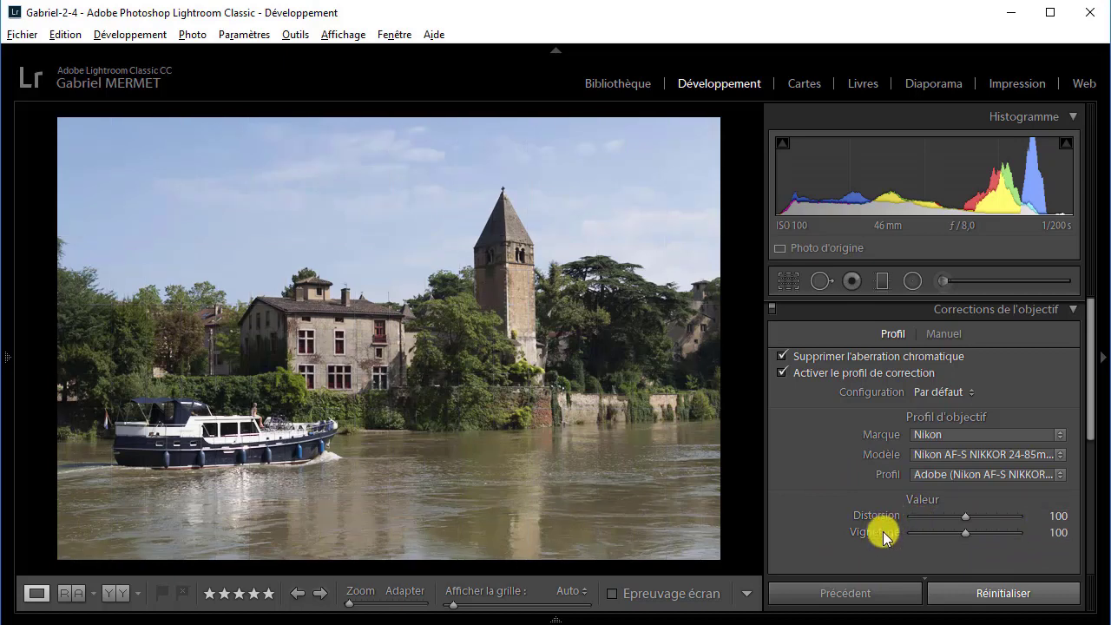
{"action": "left_click", "coordinate": [903, 517]}
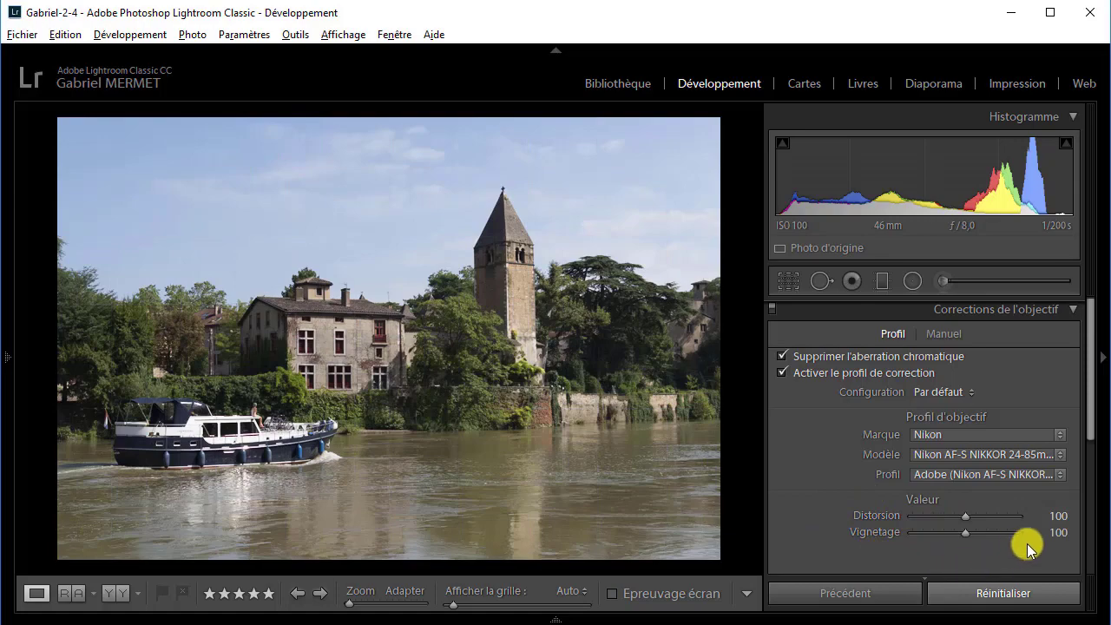
{"action": "left_click", "coordinate": [1063, 514]}
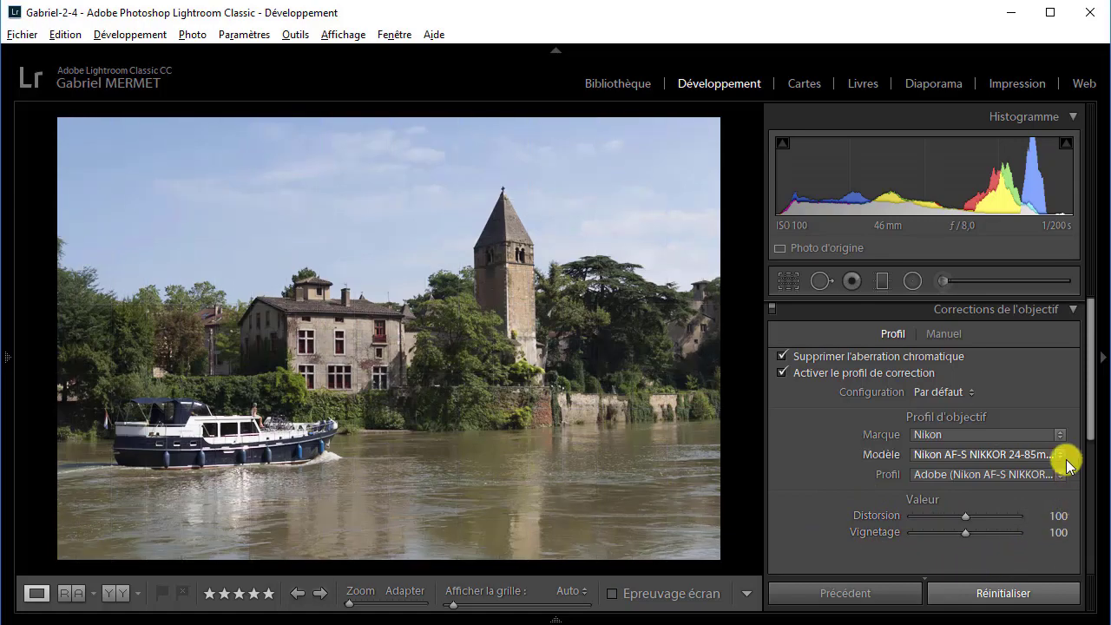
{"action": "left_click", "coordinate": [1056, 452]}
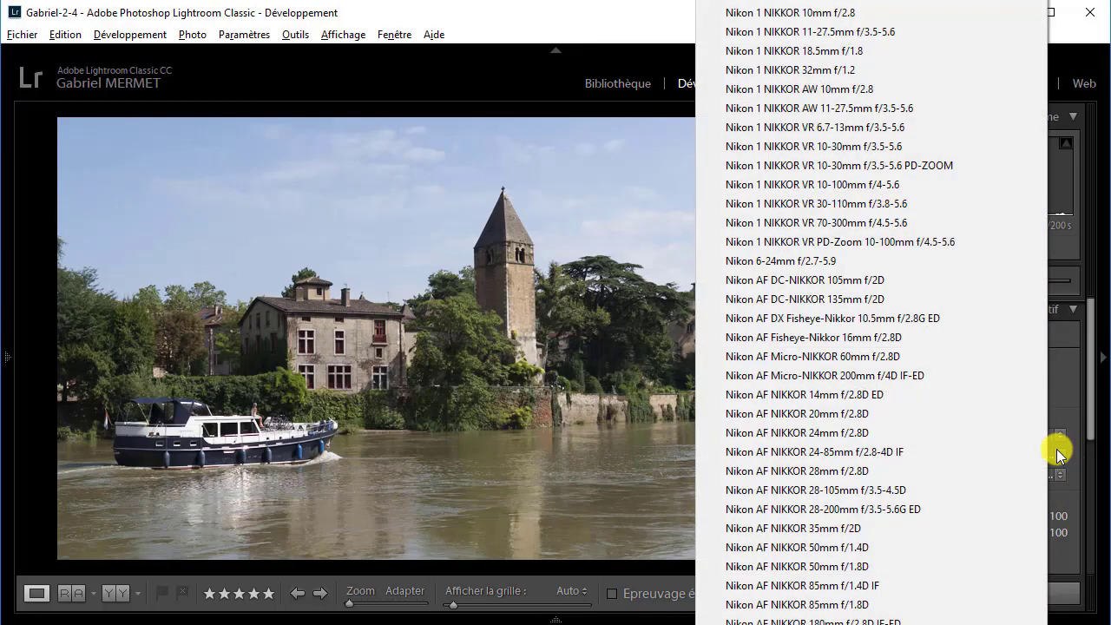
{"action": "left_click", "coordinate": [1056, 449]}
{"action": "left_click", "coordinate": [1065, 454]}
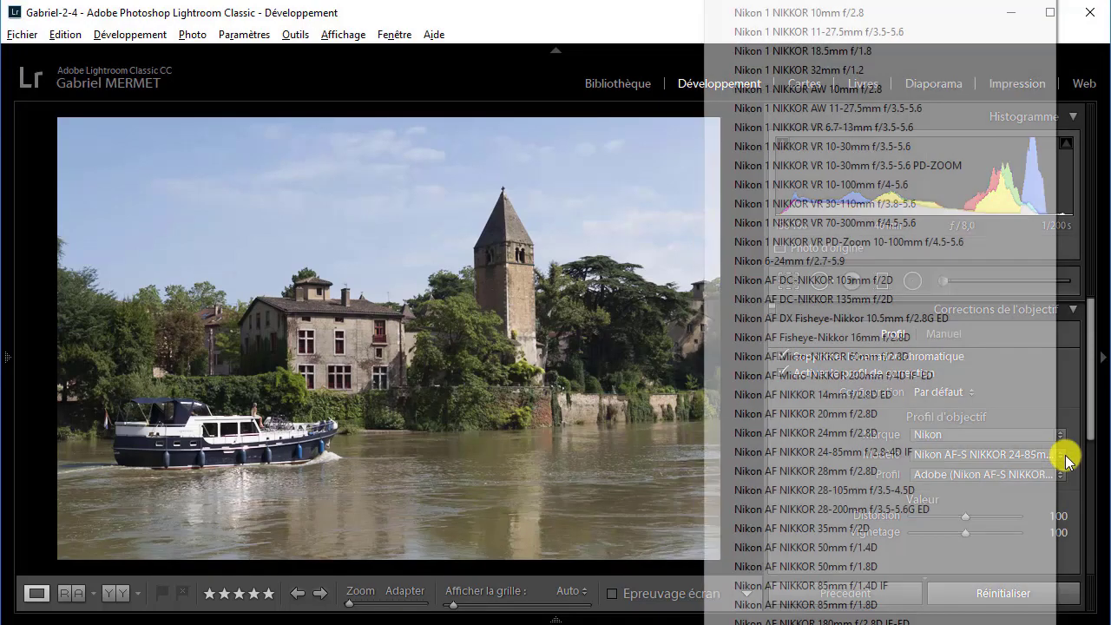
{"action": "left_click", "coordinate": [1066, 425]}
{"action": "left_click", "coordinate": [1060, 407]}
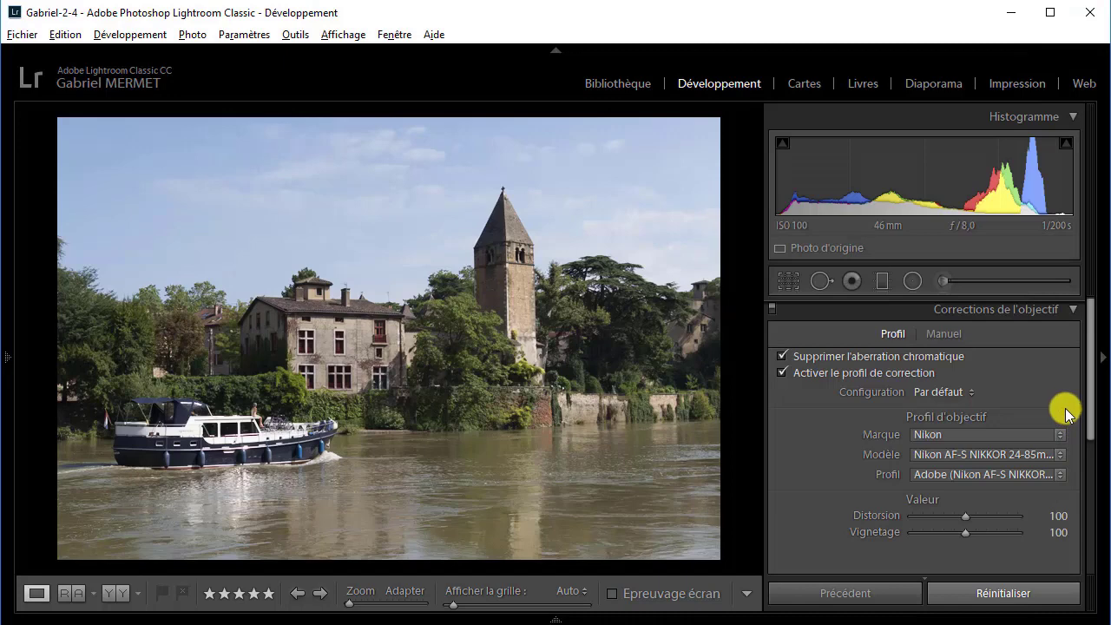
Review the Manuel distortion and vignetting values, then collapse Corrections de l'objectif
{"action": "left_click", "coordinate": [945, 334]}
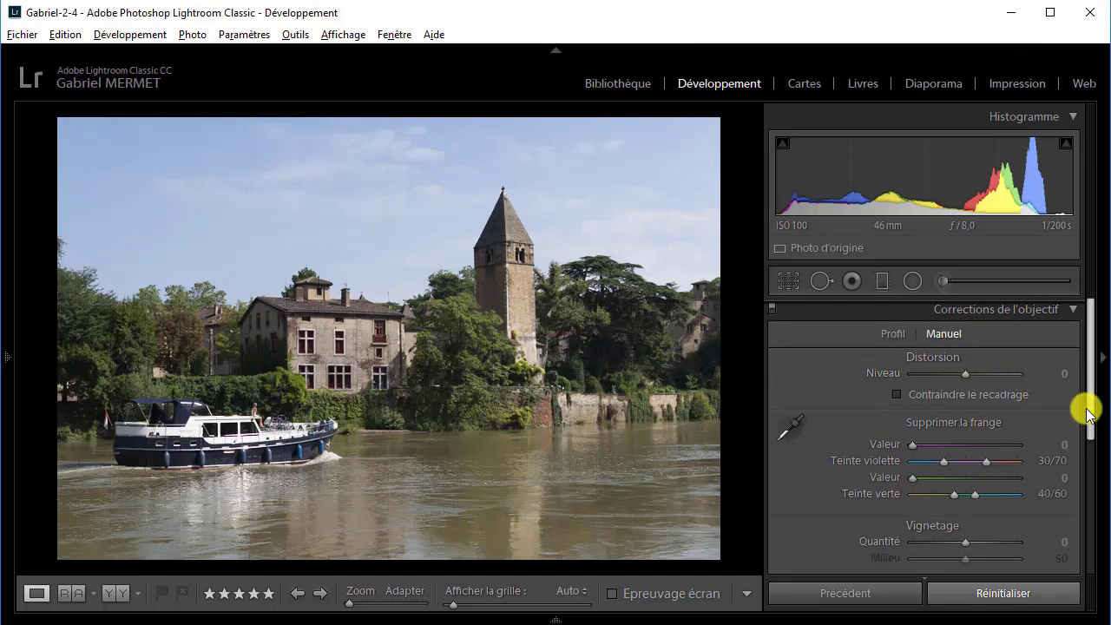
{"action": "mouse_move", "coordinate": [1092, 418]}
{"action": "left_mouse_down"}
{"action": "mouse_move", "coordinate": [1092, 448]}
{"action": "mouse_move", "coordinate": [1092, 437]}
{"action": "left_mouse_up"}
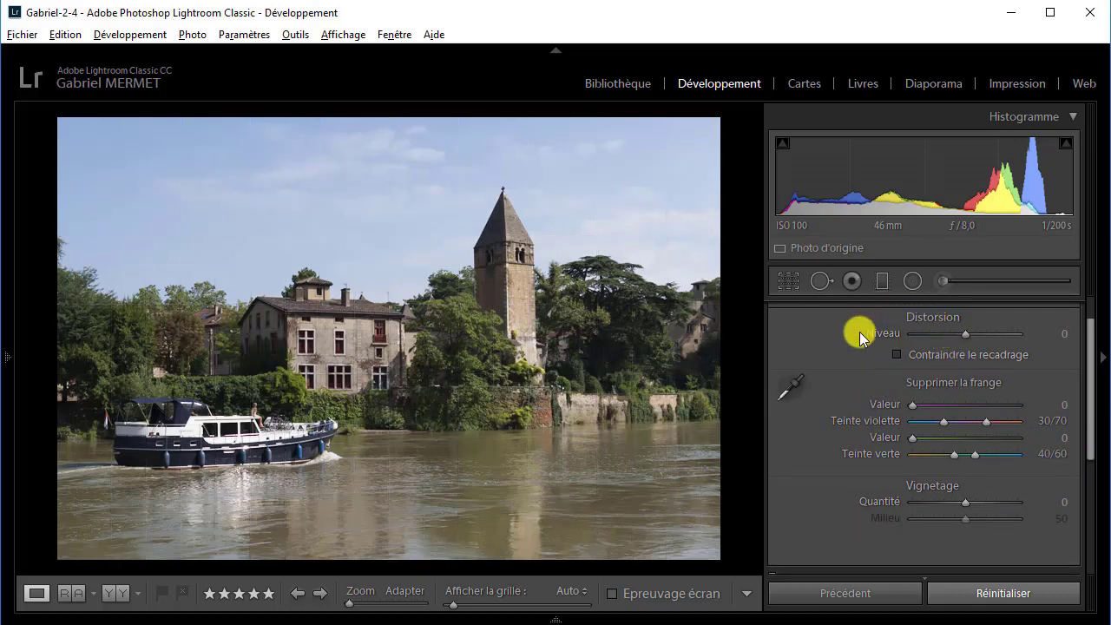
{"action": "left_click_drag", "start_coordinate": [1091, 405], "coordinate": [1092, 377]}
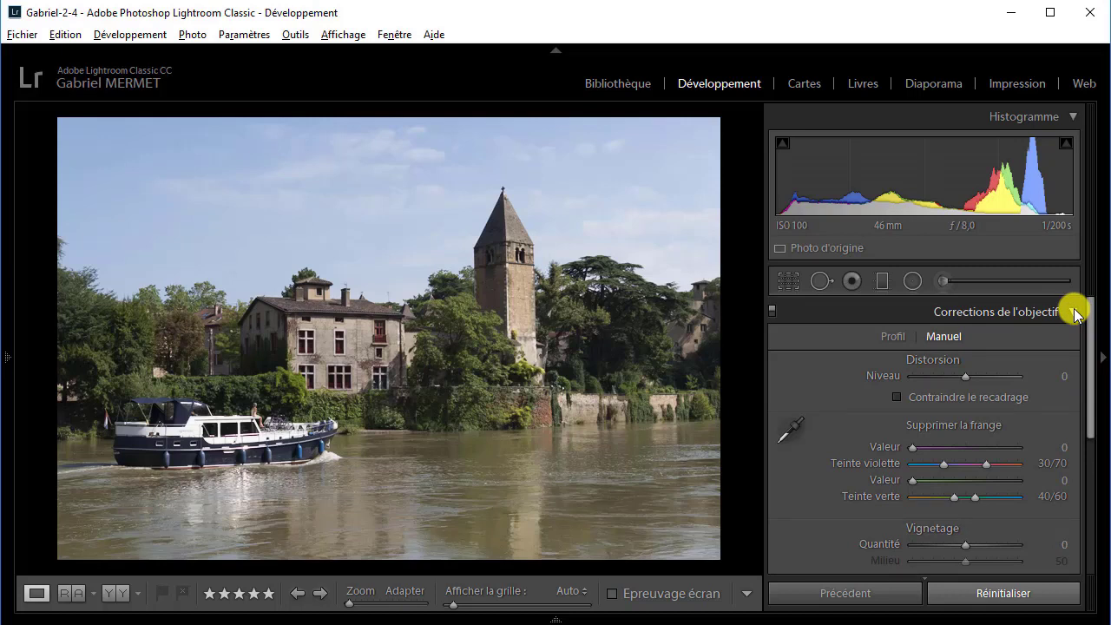
{"action": "left_click", "coordinate": [1075, 313]}
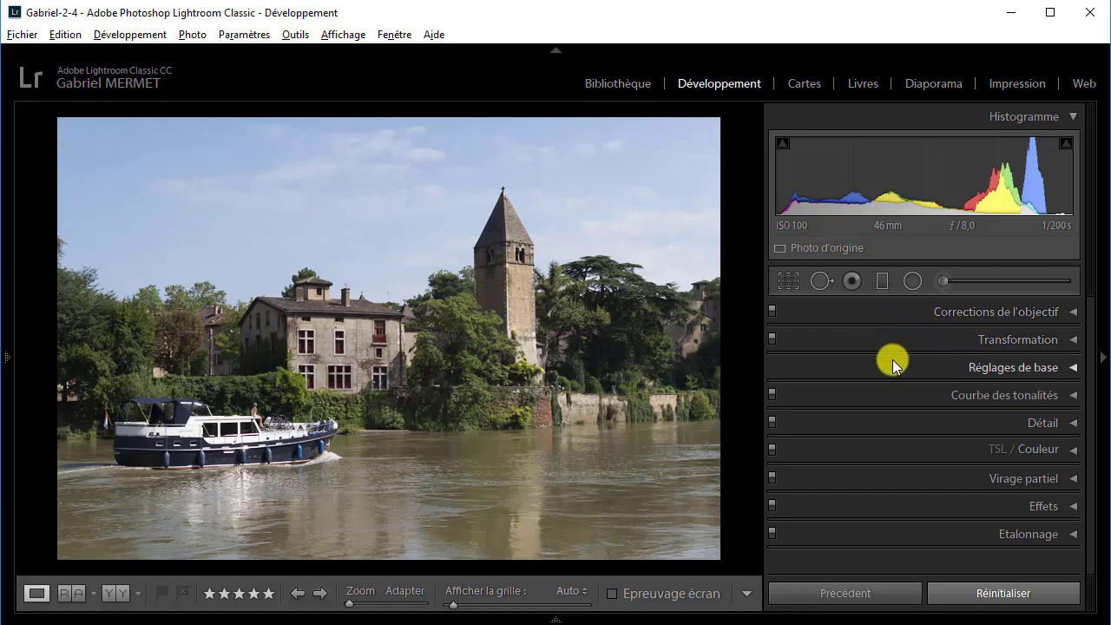
Apply Upright Auto in the Transformation panel, then collapse that panel
{"action": "left_click", "coordinate": [1075, 341]}
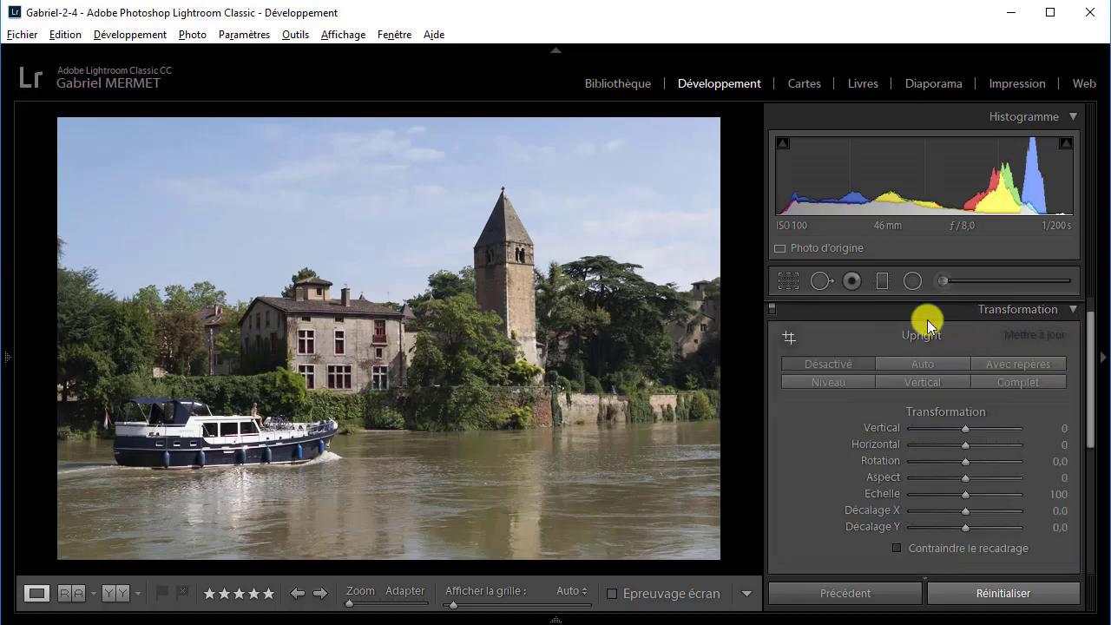
{"action": "left_click", "coordinate": [918, 370]}
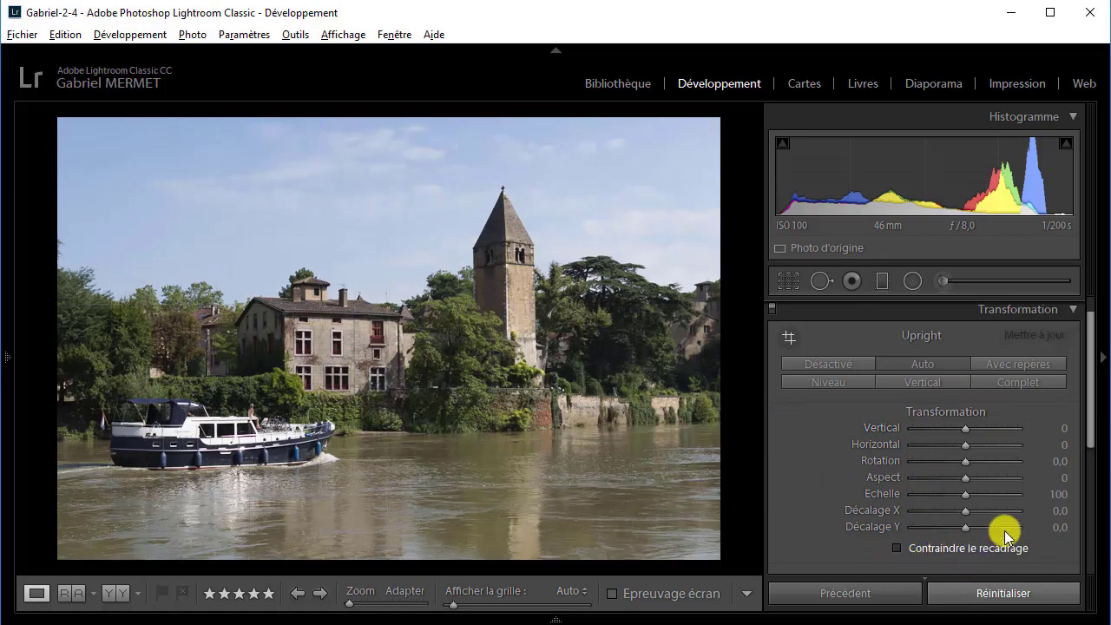
{"action": "left_click", "coordinate": [1074, 310]}
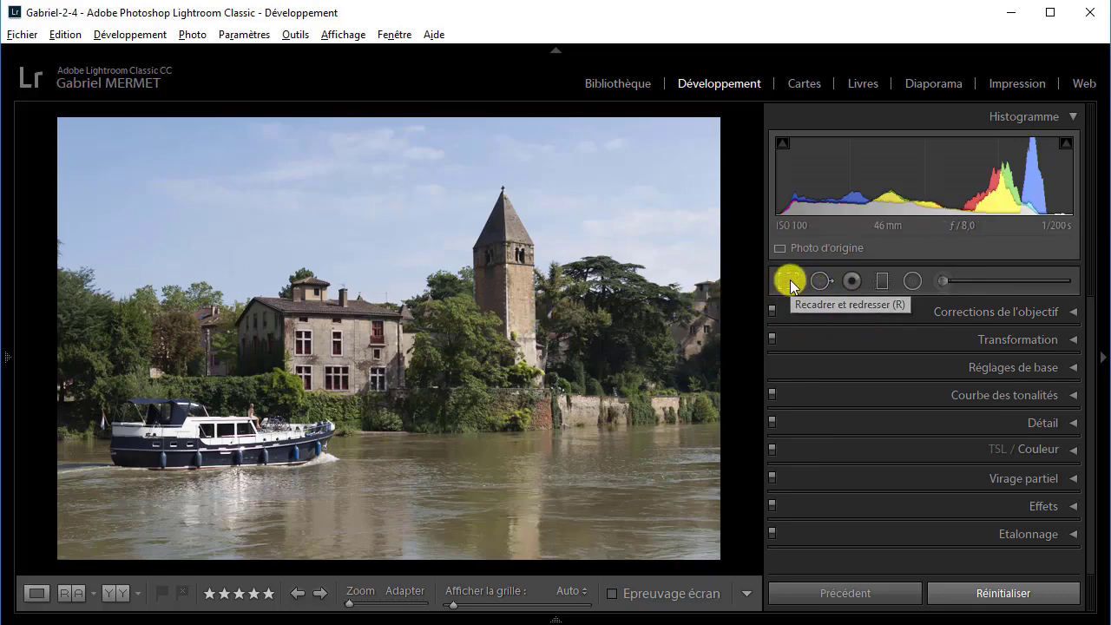
{"action": "left_click", "coordinate": [790, 279]}
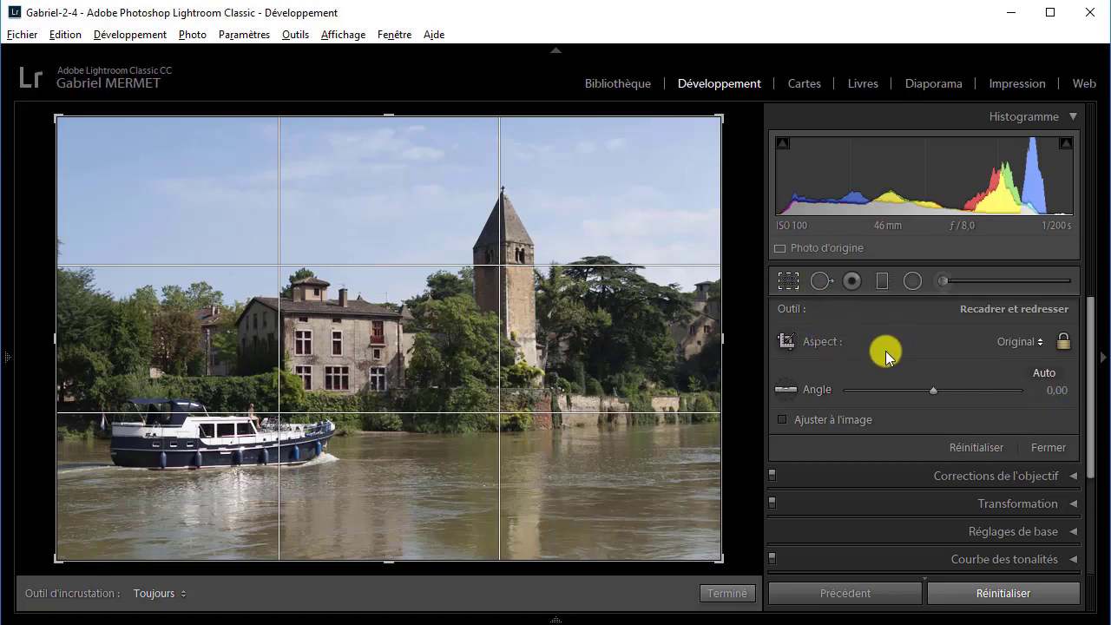
{"action": "left_click", "coordinate": [1050, 448]}
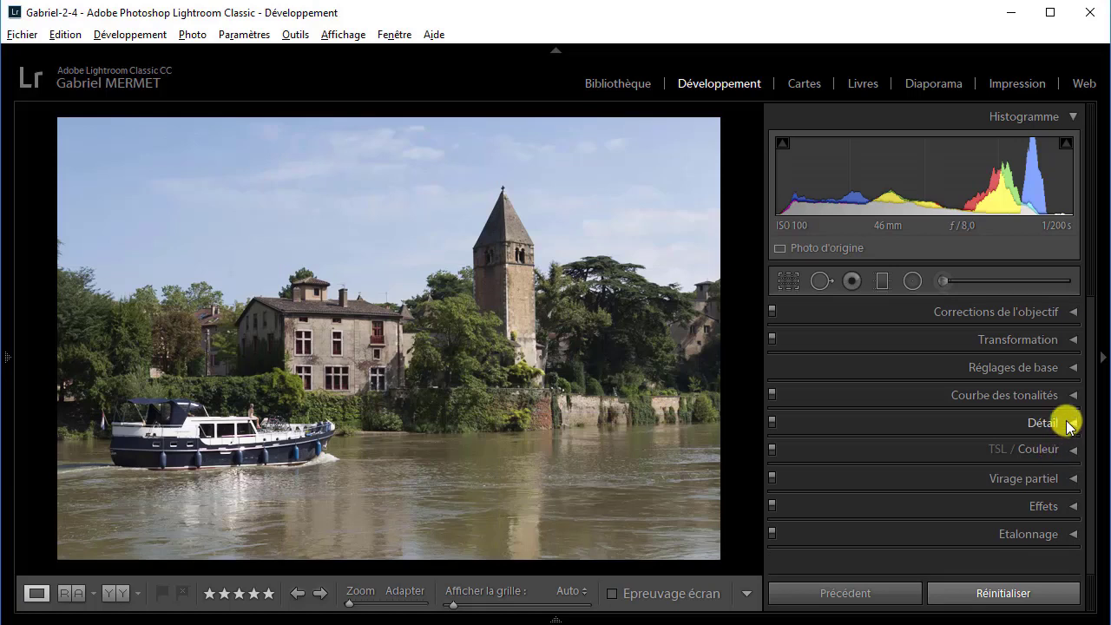
In Réglages de base, raise Ombres to +100 and drop Hautes lumières to −100
{"action": "left_click", "coordinate": [1075, 368]}
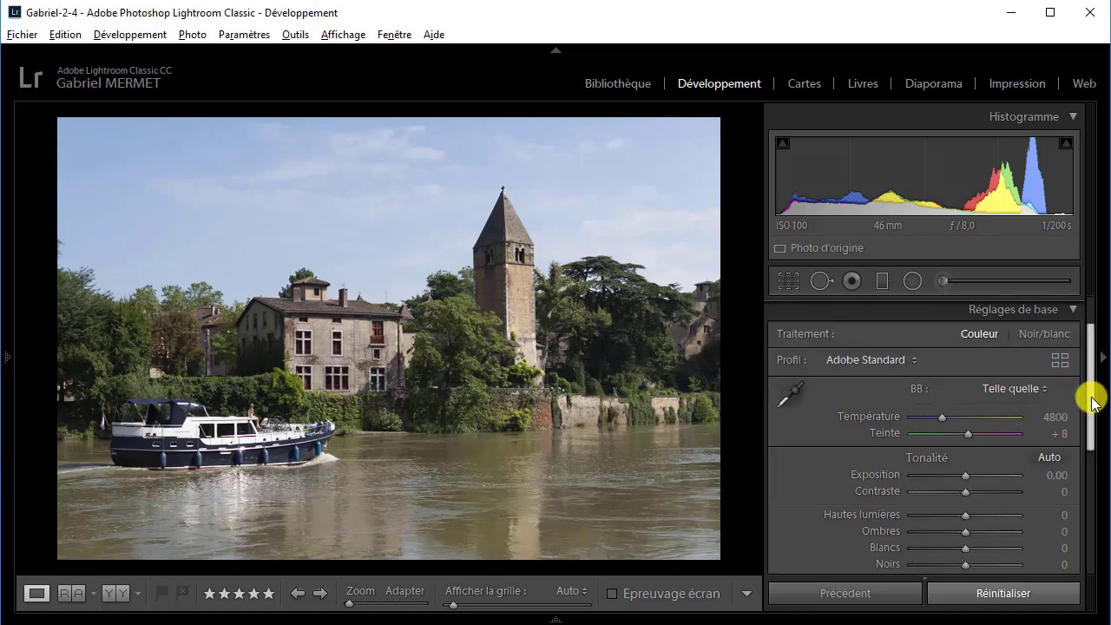
{"action": "left_click_drag", "start_coordinate": [1091, 399], "coordinate": [1096, 439]}
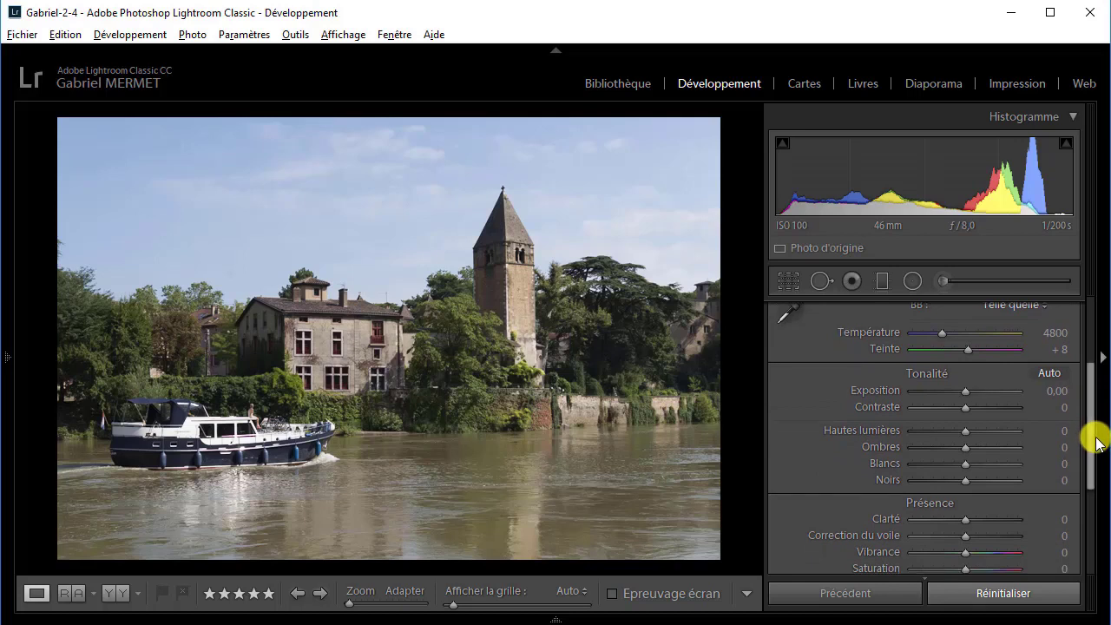
{"action": "left_click_drag", "start_coordinate": [1091, 447], "coordinate": [1096, 457]}
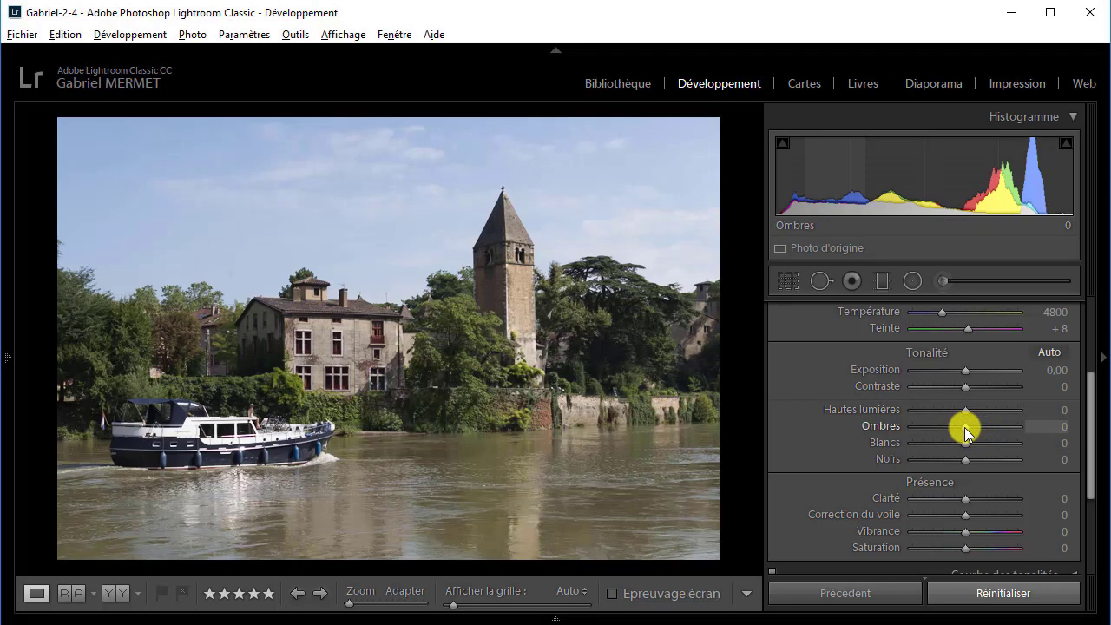
{"action": "left_click_drag", "start_coordinate": [965, 427], "coordinate": [1020, 427]}
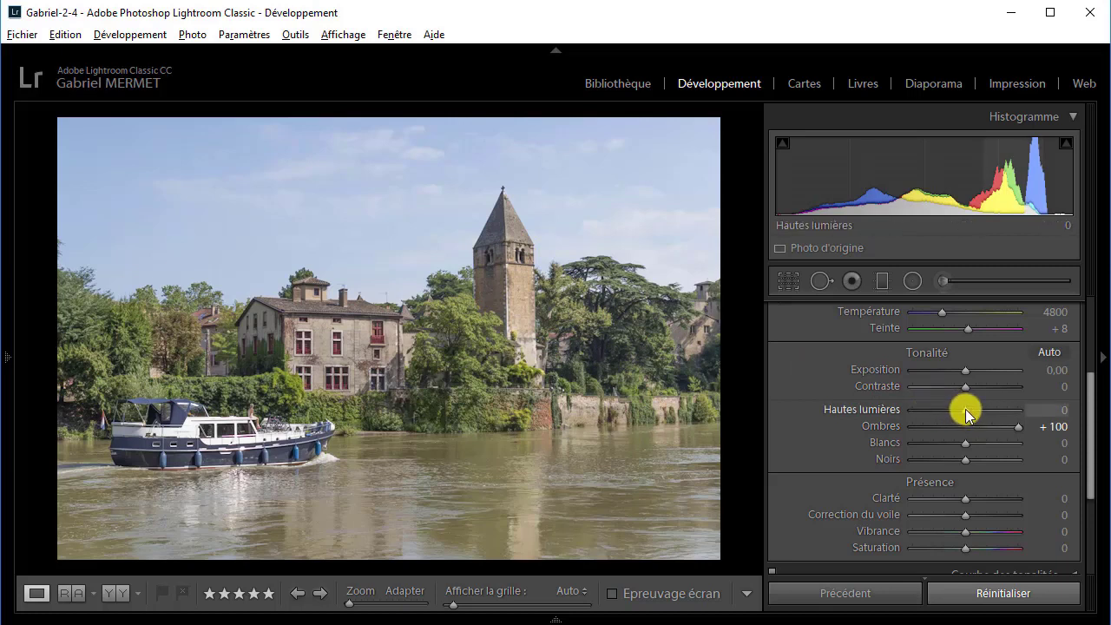
{"action": "left_click_drag", "start_coordinate": [965, 409], "coordinate": [911, 407]}
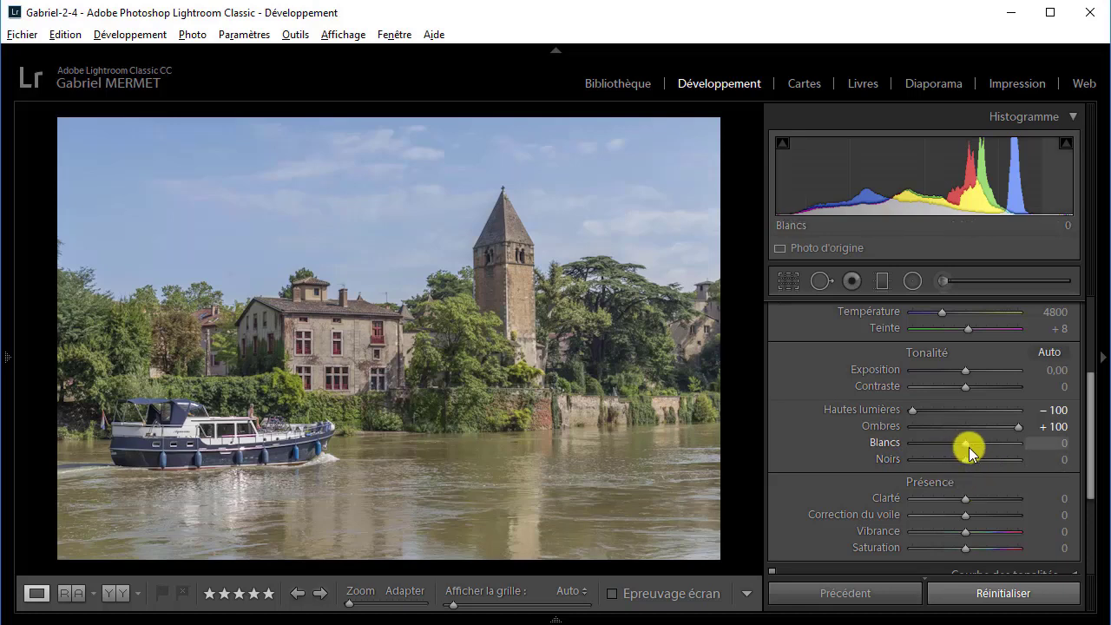
{"action": "key", "text": "alt"}
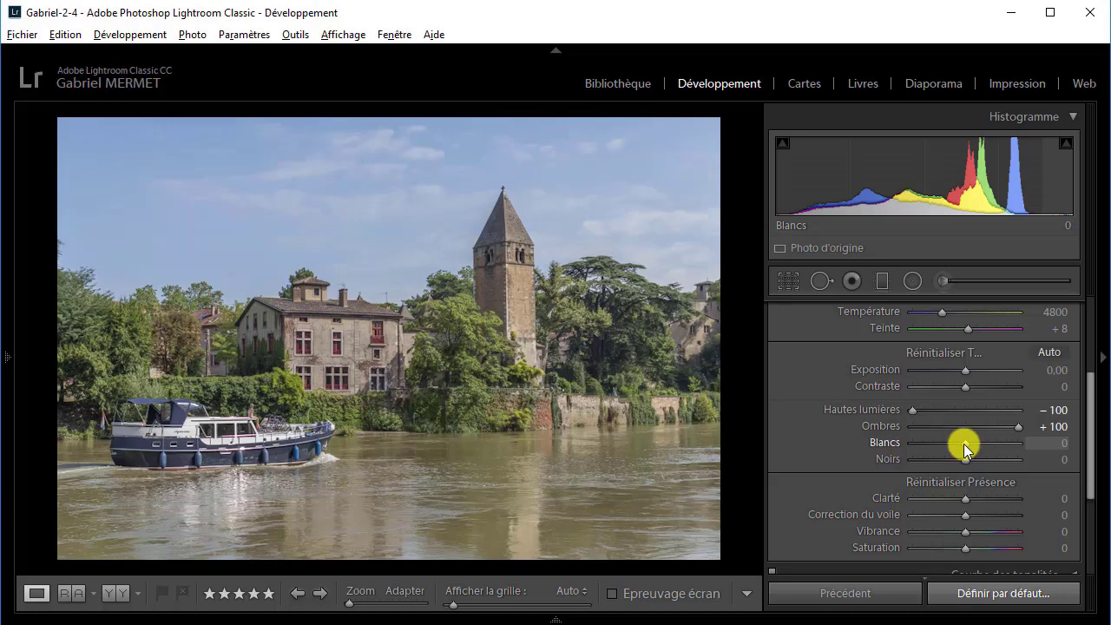
Set Blancs to +25 and Noirs to −48 using the Alt clipping preview
{"action": "left_click", "coordinate": [963, 444], "text": "alt"}
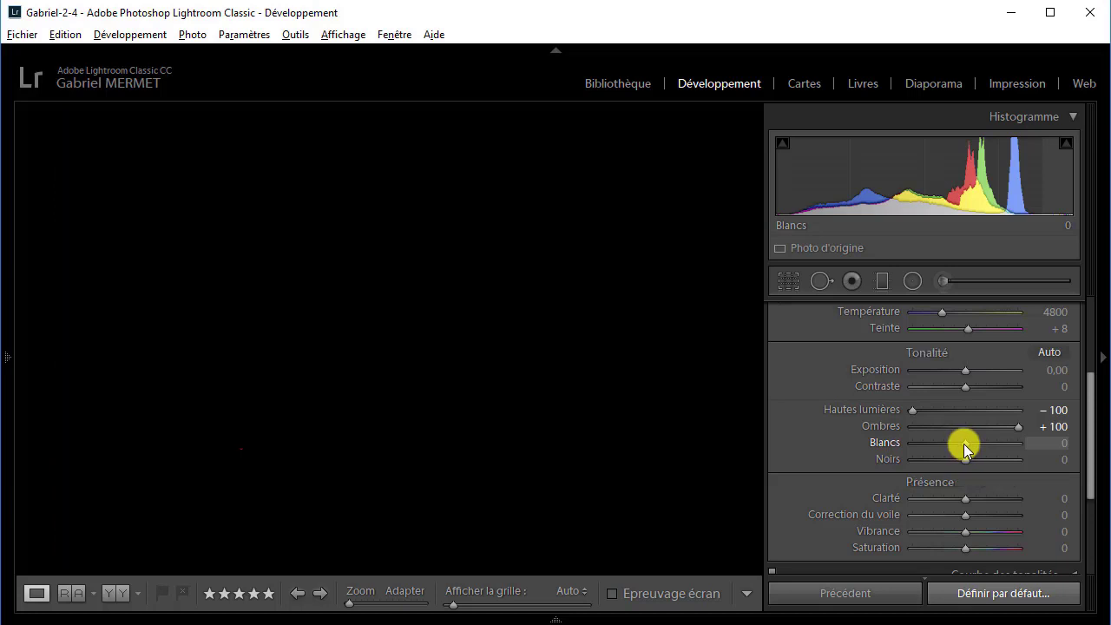
{"action": "left_click_drag", "start_coordinate": [963, 444], "coordinate": [977, 444]}
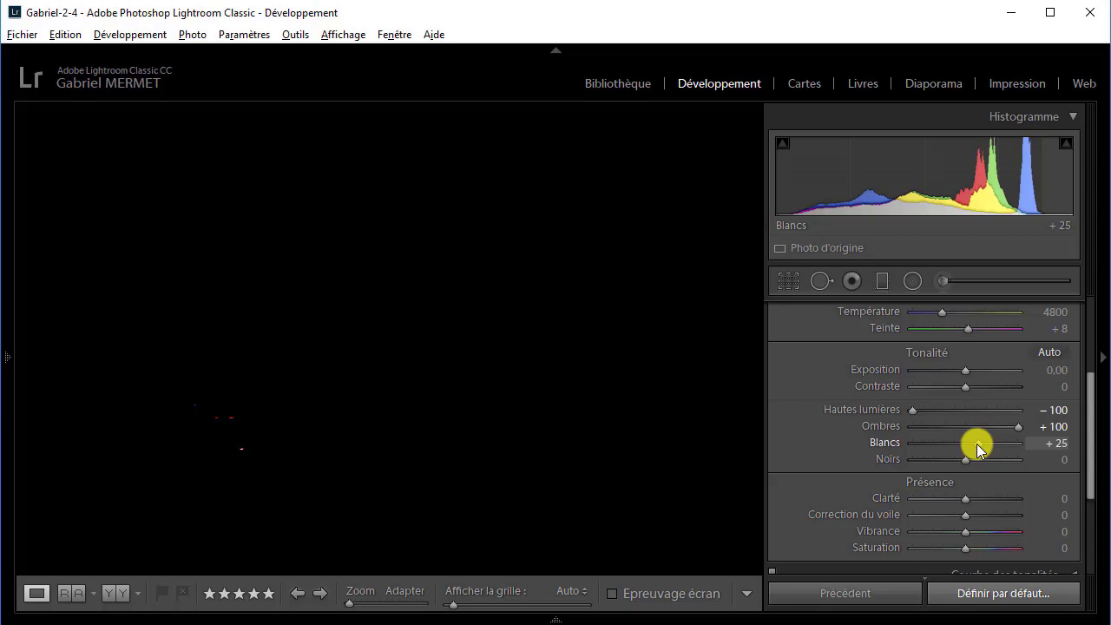
{"action": "left_click_drag", "start_coordinate": [977, 444], "coordinate": [976, 444]}
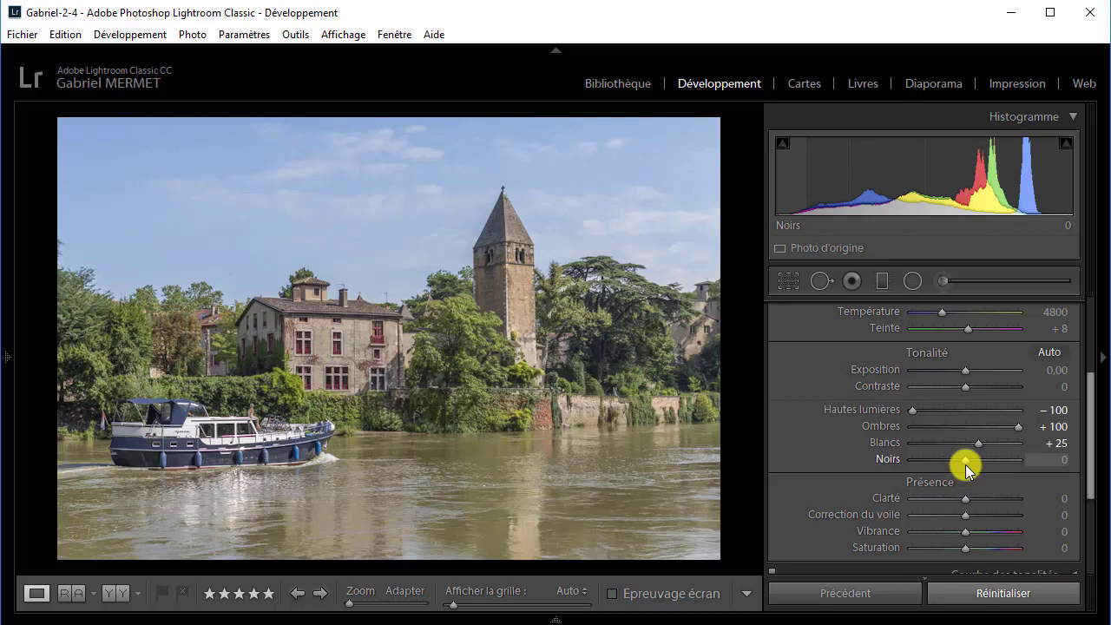
{"action": "left_click_drag", "start_coordinate": [965, 465], "coordinate": [939, 458]}
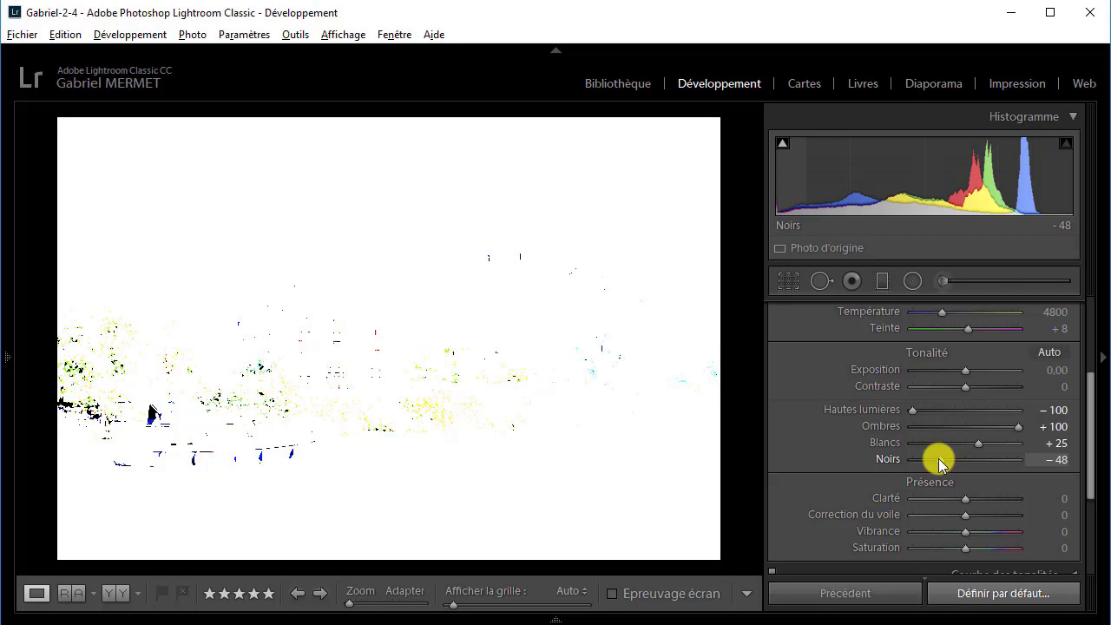
{"action": "left_click_drag", "start_coordinate": [939, 458], "coordinate": [938, 458]}
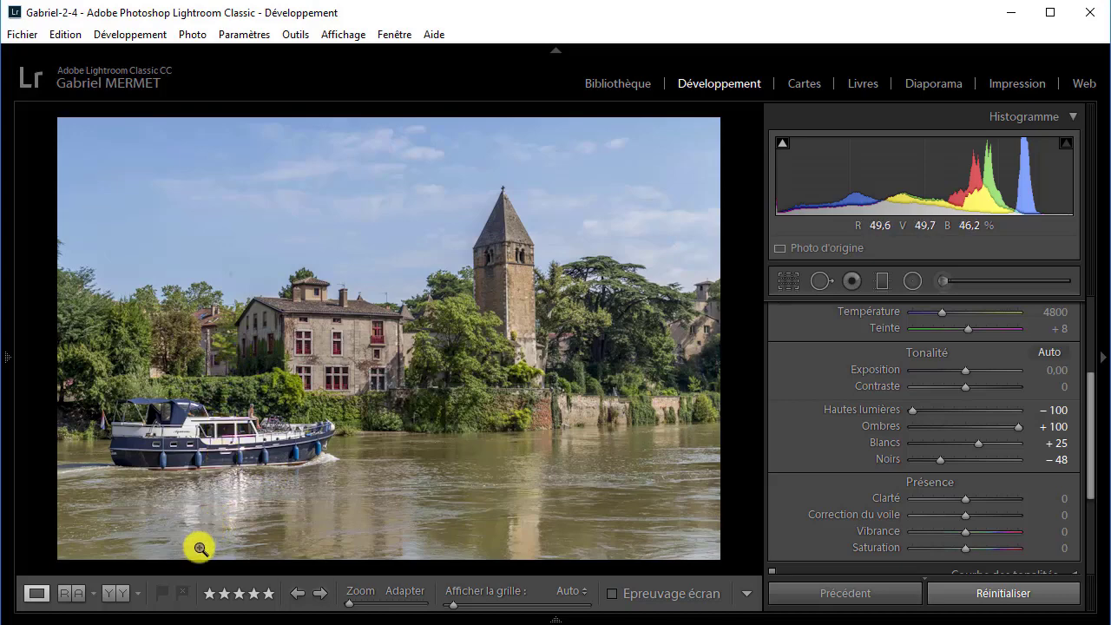
{"action": "left_click", "coordinate": [113, 593]}
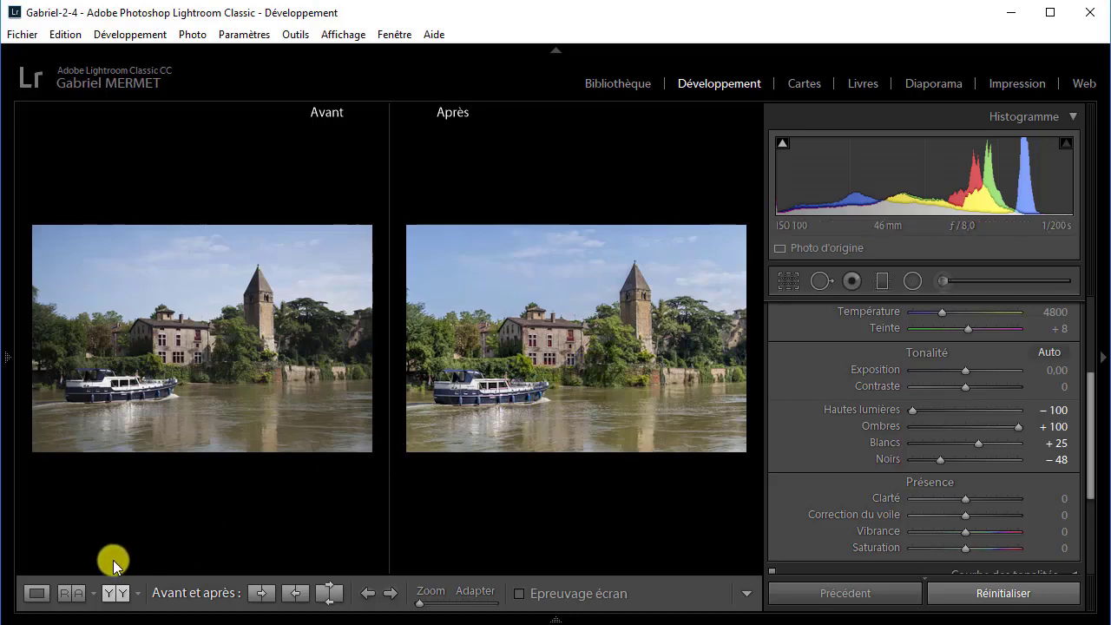
{"action": "left_click", "coordinate": [37, 593]}
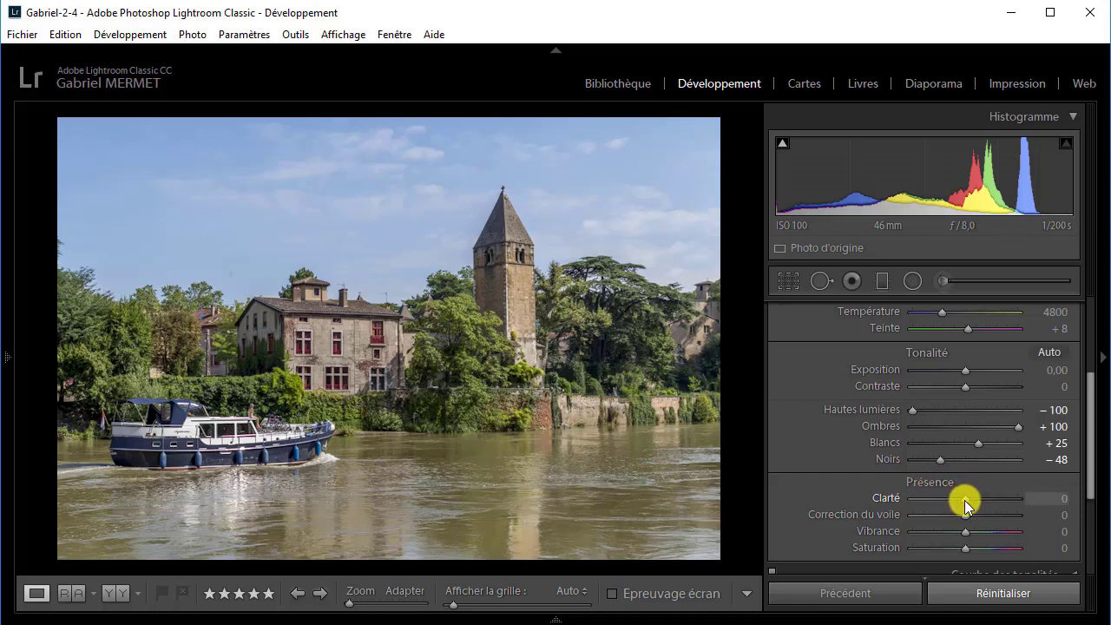
Push Clarté high to judge the effect, then settle it at +23
{"action": "left_click_drag", "start_coordinate": [965, 500], "coordinate": [978, 500]}
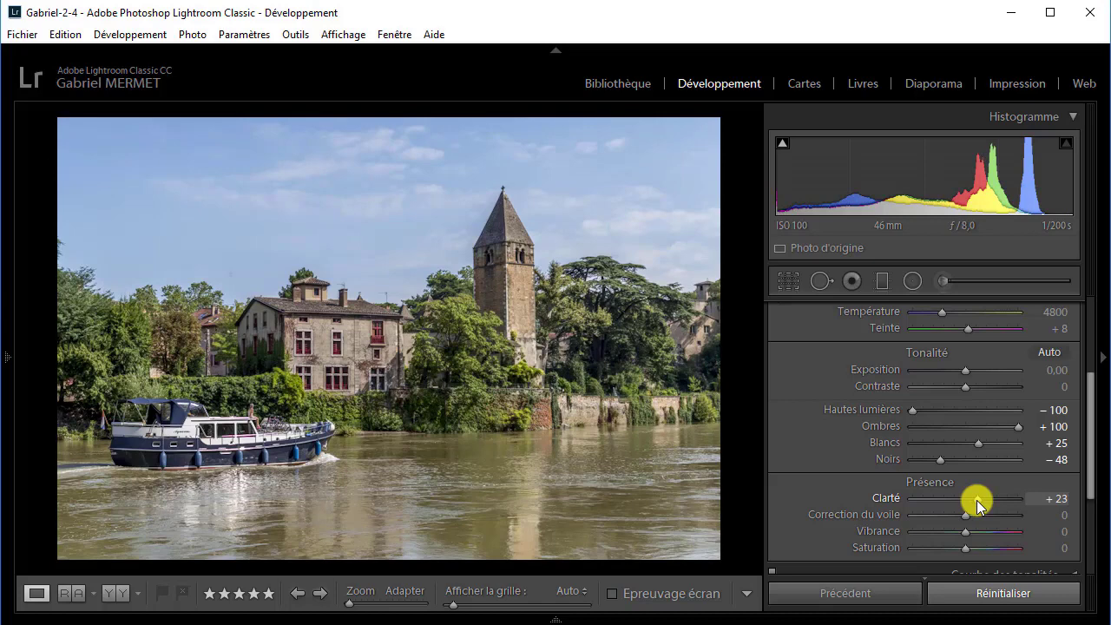
{"action": "left_click_drag", "start_coordinate": [978, 500], "coordinate": [1021, 503]}
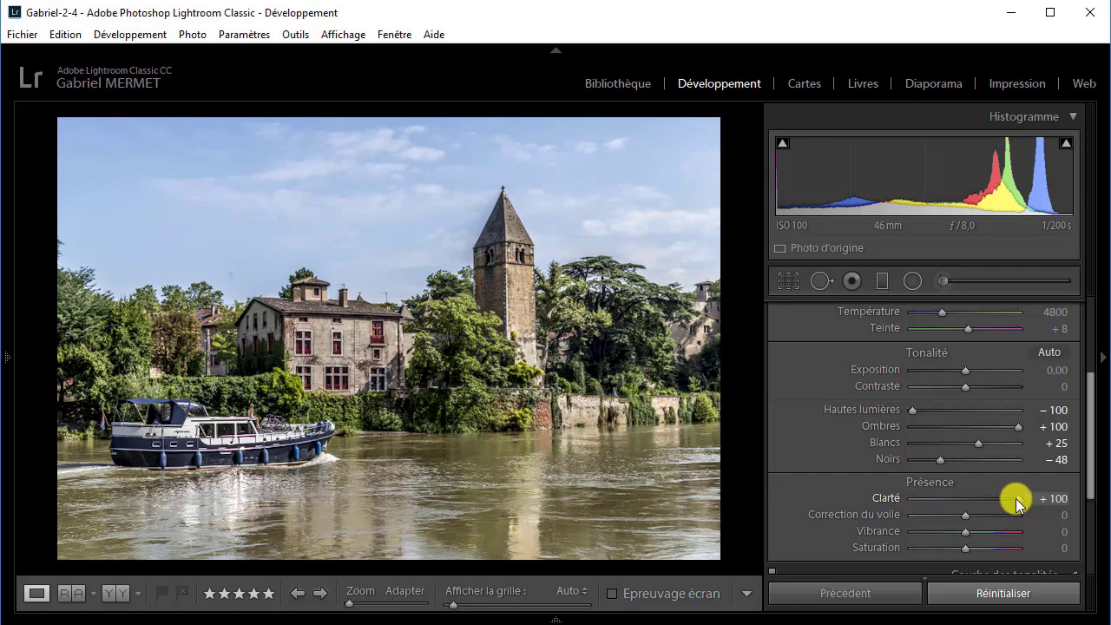
{"action": "left_click_drag", "start_coordinate": [1015, 498], "coordinate": [975, 500]}
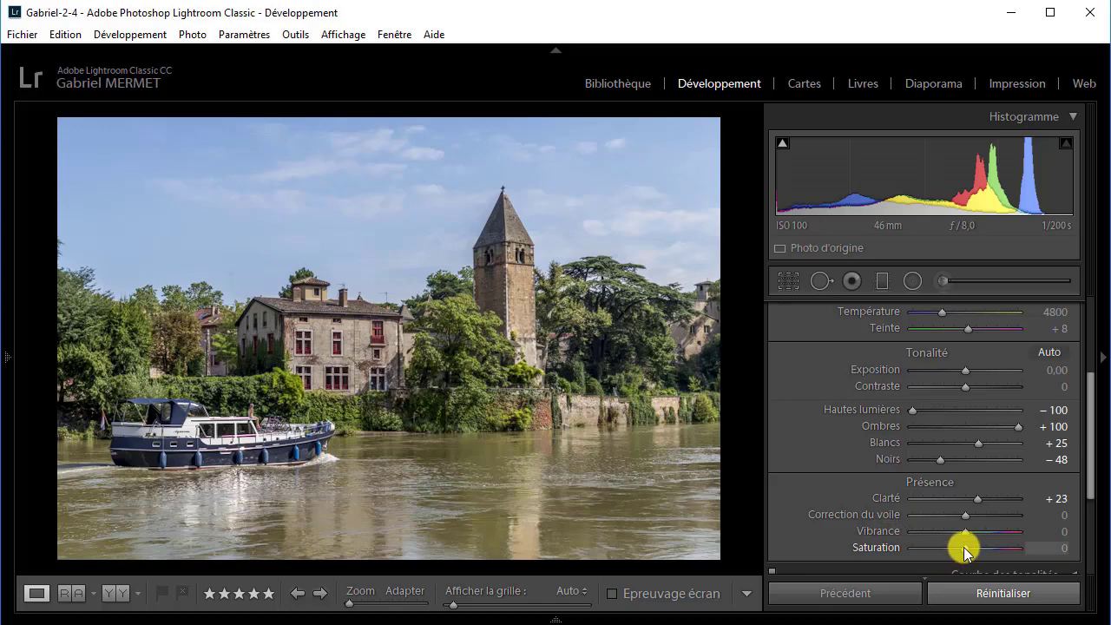
Test Saturation and reset it to 0, then set Vibrance to +30
{"action": "left_click_drag", "start_coordinate": [966, 548], "coordinate": [1022, 556]}
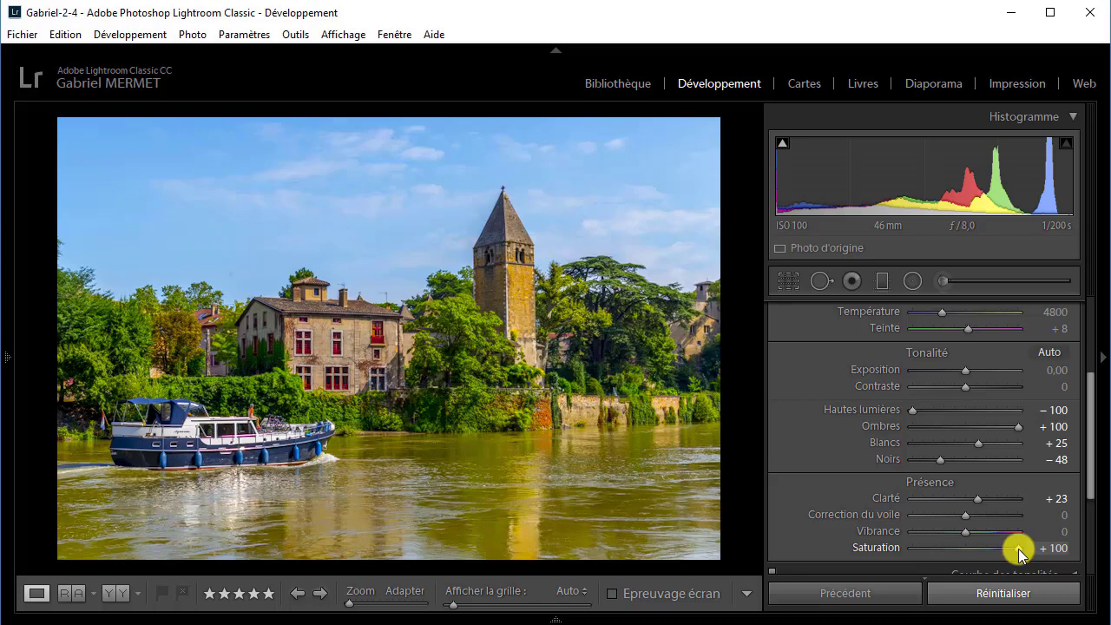
{"action": "double_click", "coordinate": [1019, 549]}
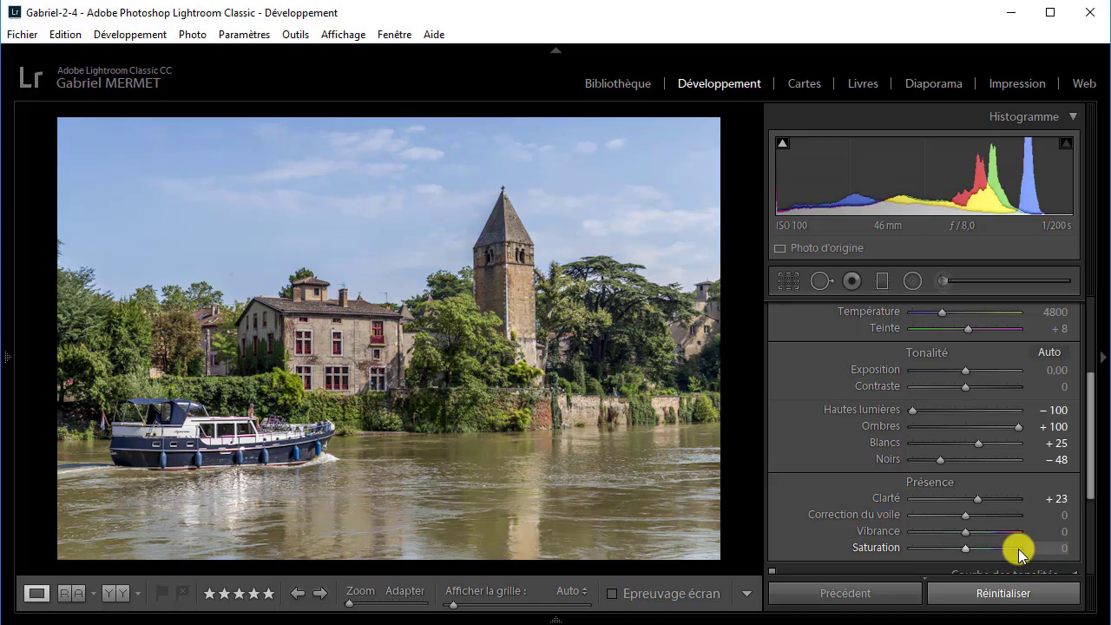
{"action": "left_click_drag", "start_coordinate": [965, 532], "coordinate": [996, 535]}
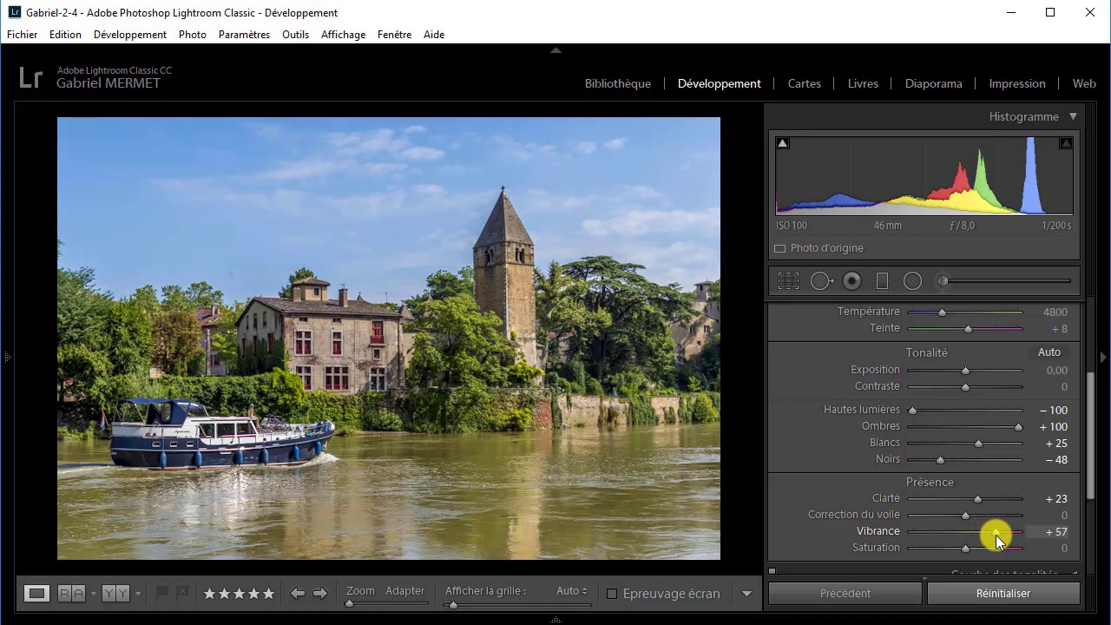
{"action": "left_click_drag", "start_coordinate": [997, 529], "coordinate": [979, 537]}
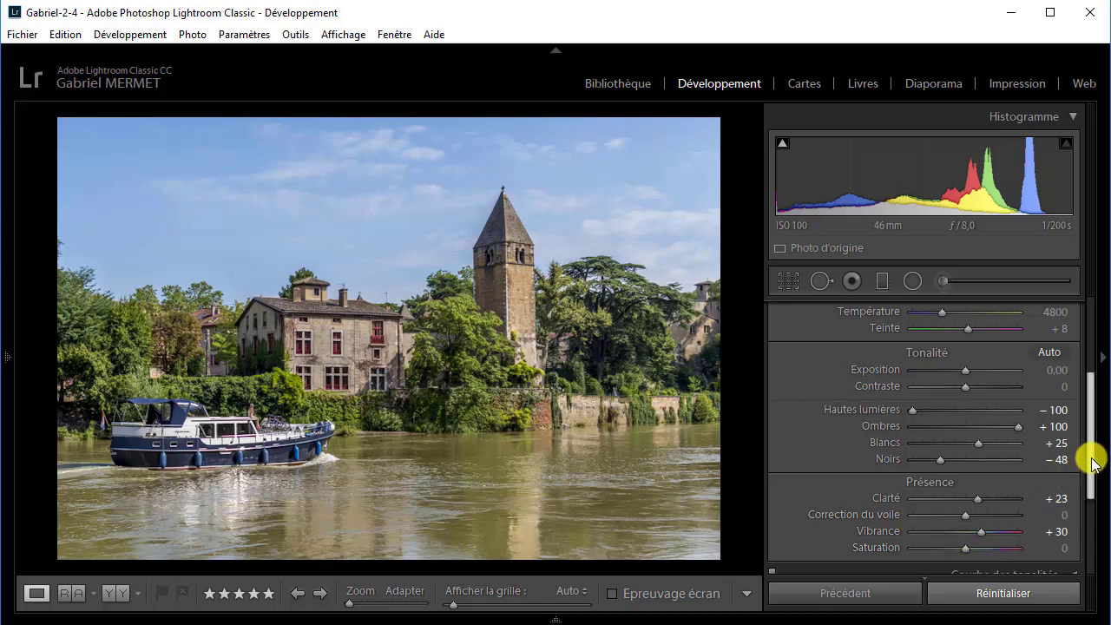
Set Contraste to +11, leaving Exposition at 0.00 and white balance as shot
{"action": "left_click_drag", "start_coordinate": [1092, 463], "coordinate": [1094, 454]}
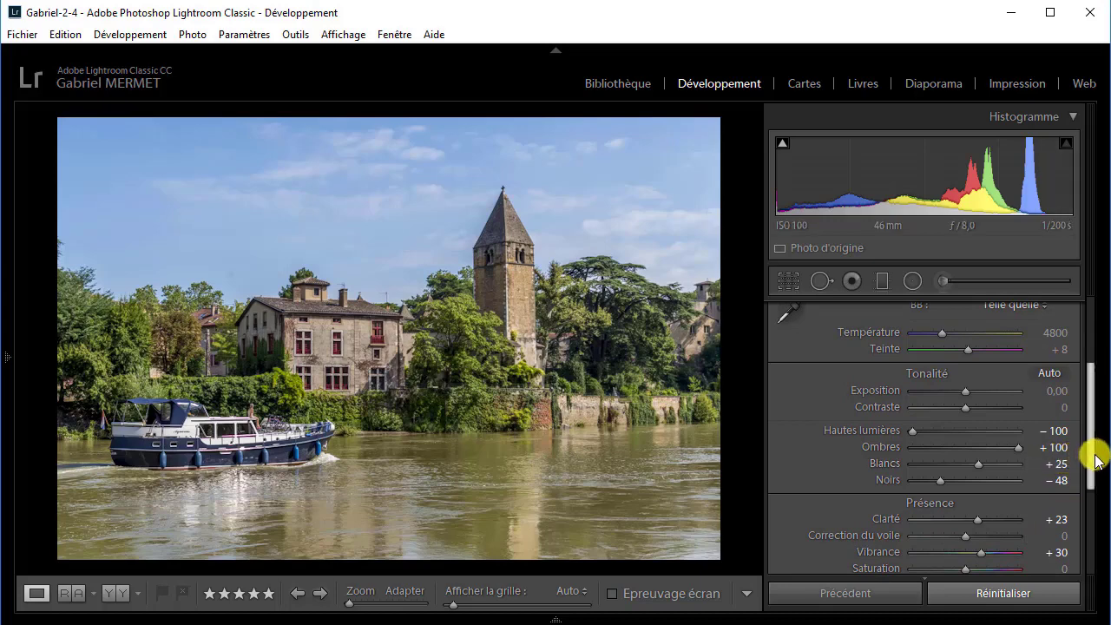
{"action": "left_click_drag", "start_coordinate": [1092, 455], "coordinate": [1088, 446]}
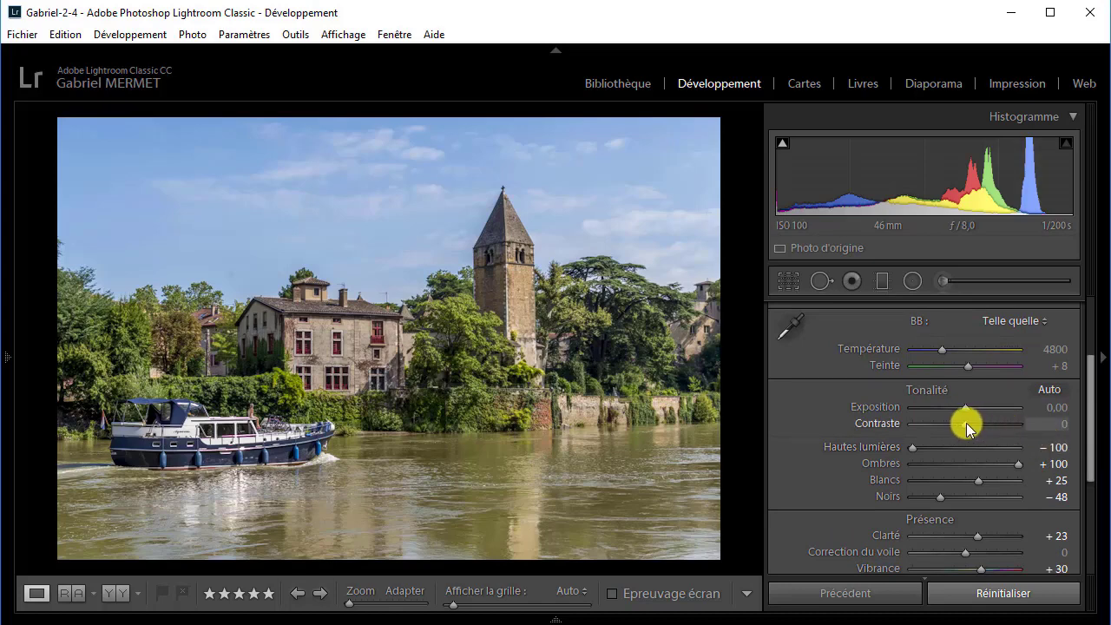
{"action": "left_click_drag", "start_coordinate": [966, 423], "coordinate": [974, 423]}
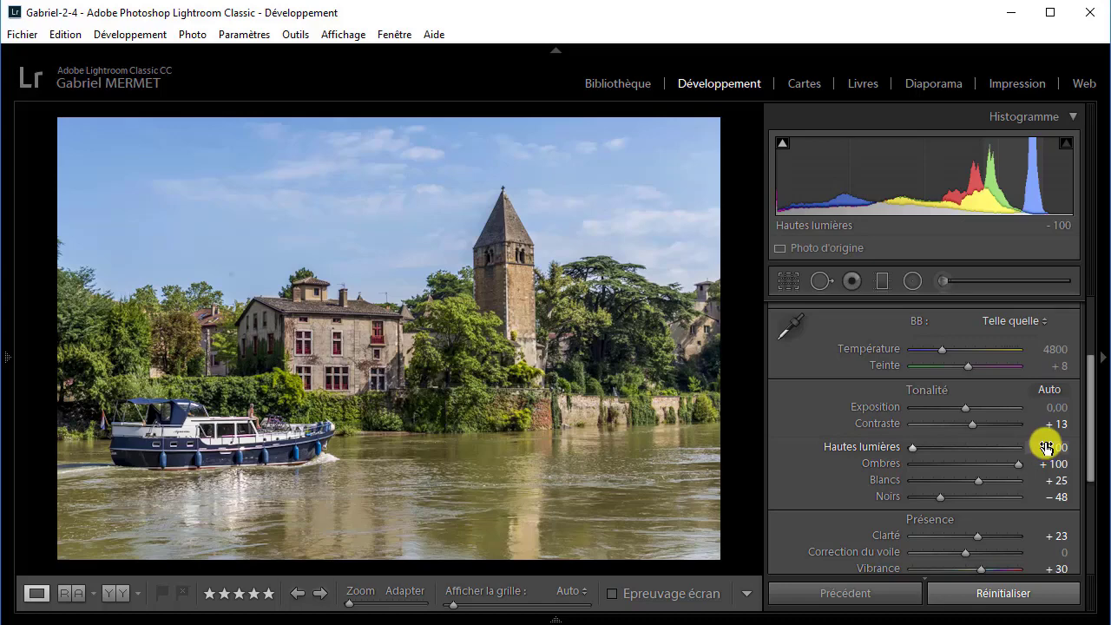
{"action": "left_click", "coordinate": [972, 425]}
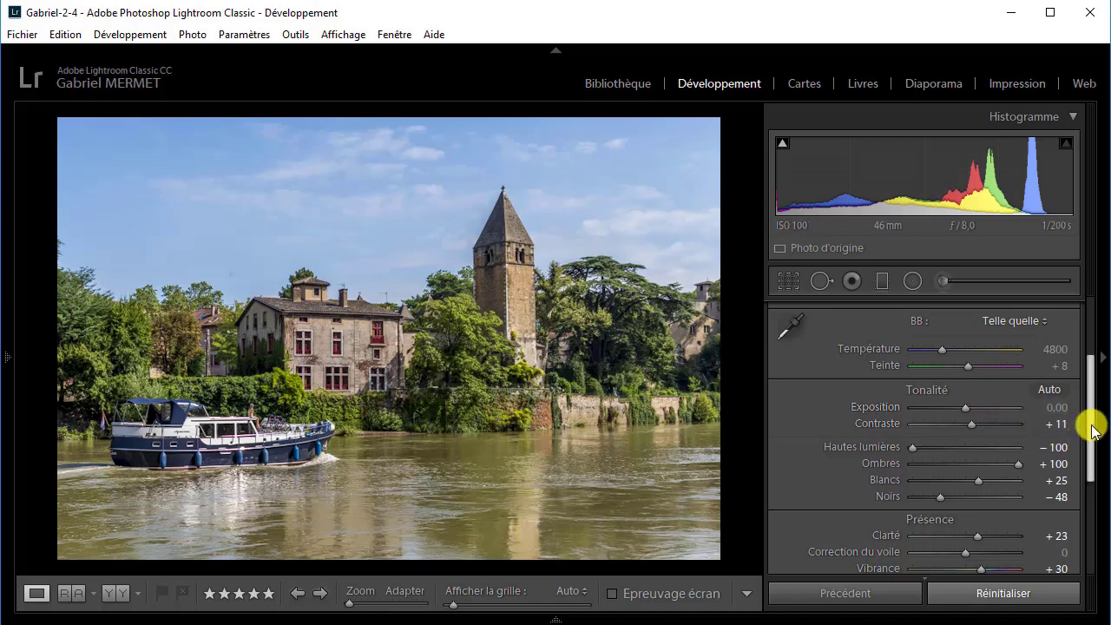
{"action": "left_click_drag", "start_coordinate": [1092, 427], "coordinate": [1106, 382]}
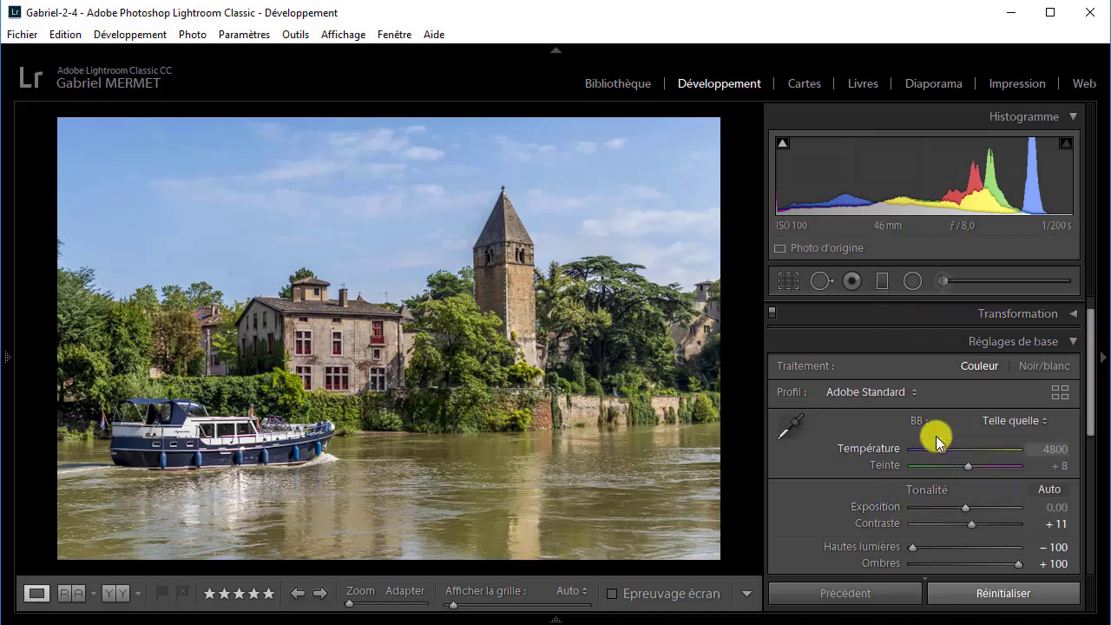
Collapse Réglages de base and expand Courbe des tonalités, still on the Linéaire curve
{"action": "left_click", "coordinate": [1073, 343]}
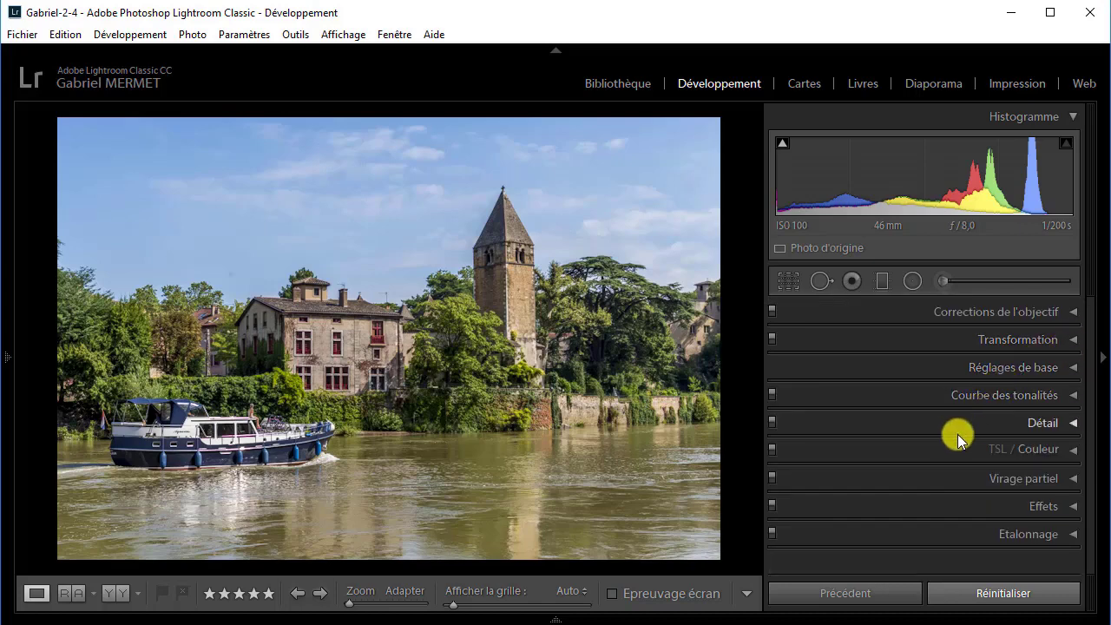
{"action": "left_click", "coordinate": [1074, 397]}
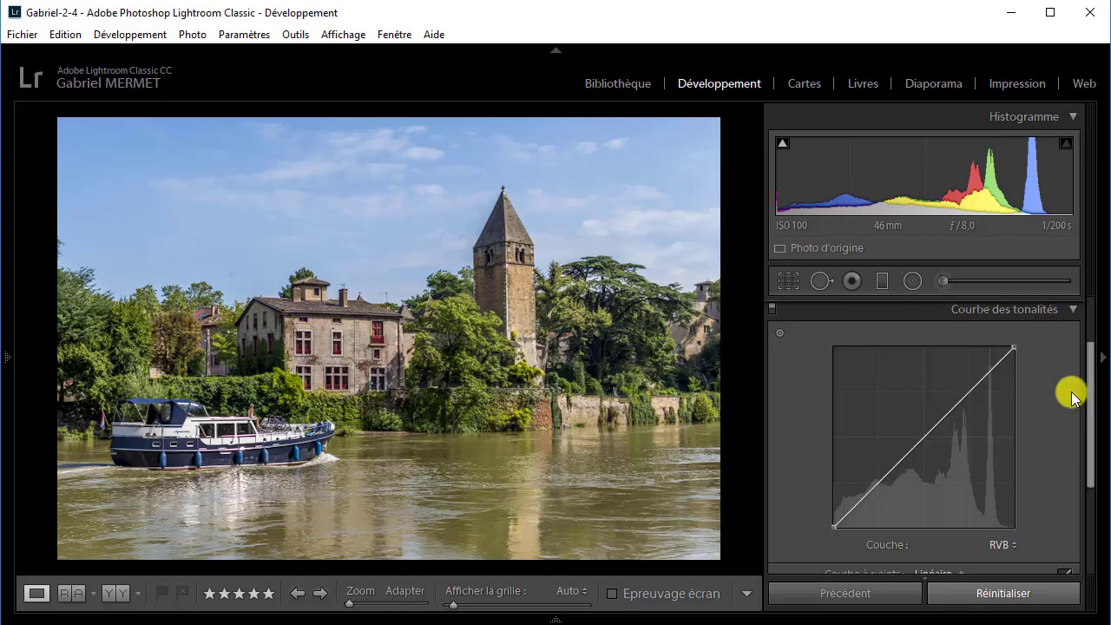
{"action": "scroll", "coordinate": [1091, 415], "scroll_direction": "down", "scroll_amount": 1}
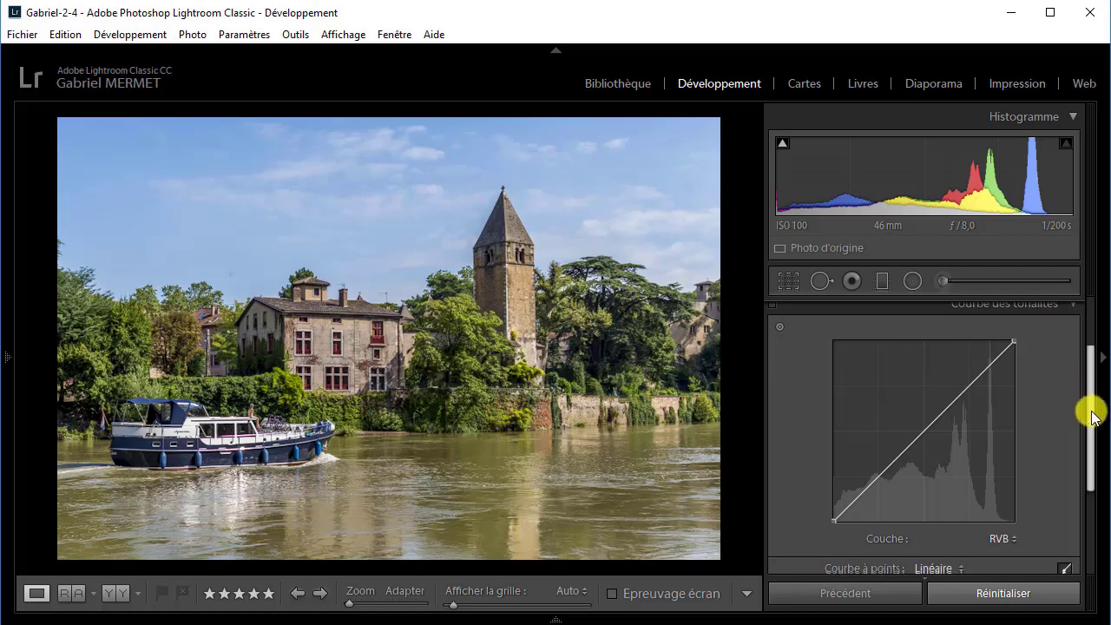
{"action": "left_click_drag", "start_coordinate": [1092, 415], "coordinate": [1093, 415]}
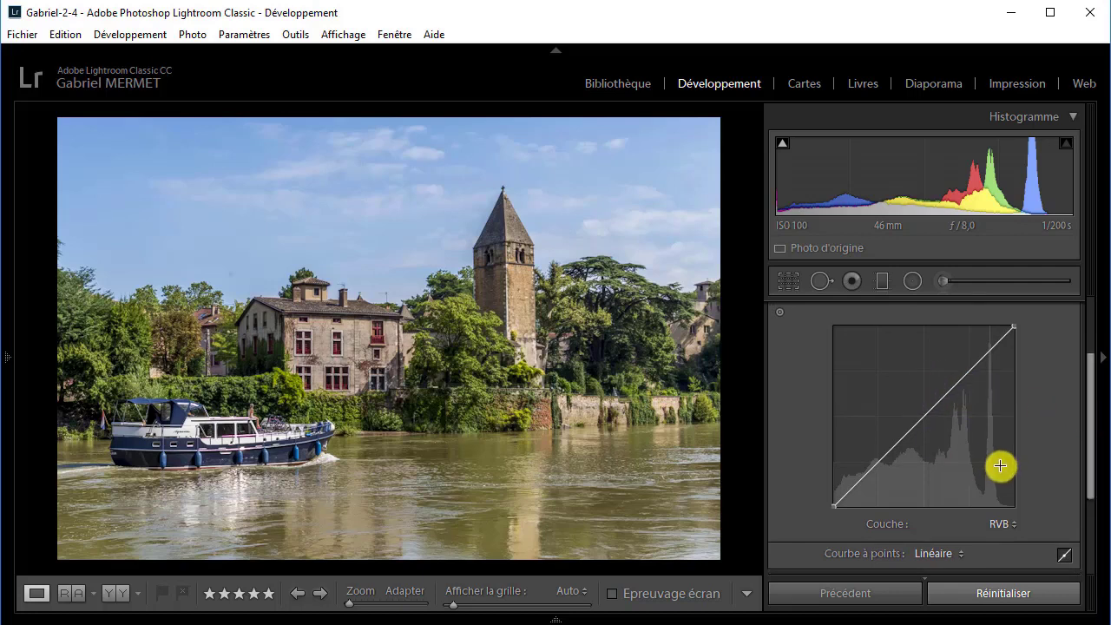
{"action": "left_click_drag", "start_coordinate": [1091, 445], "coordinate": [1084, 397]}
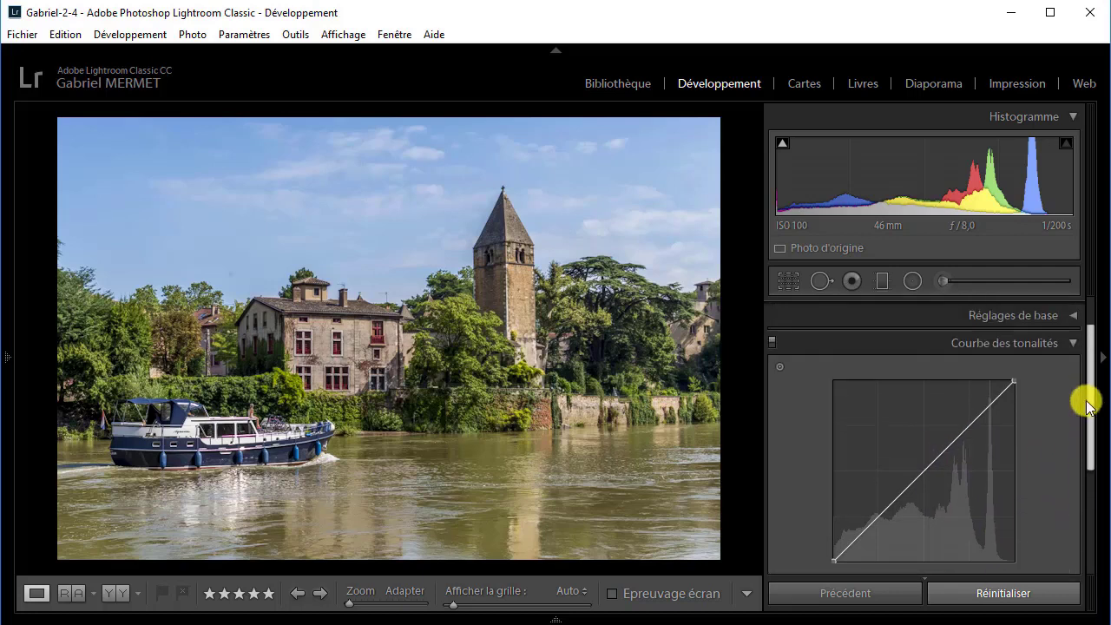
Ctrl-click the Tone Curve header to collapse every Develop panel to its header
{"action": "left_click", "coordinate": [1071, 340]}
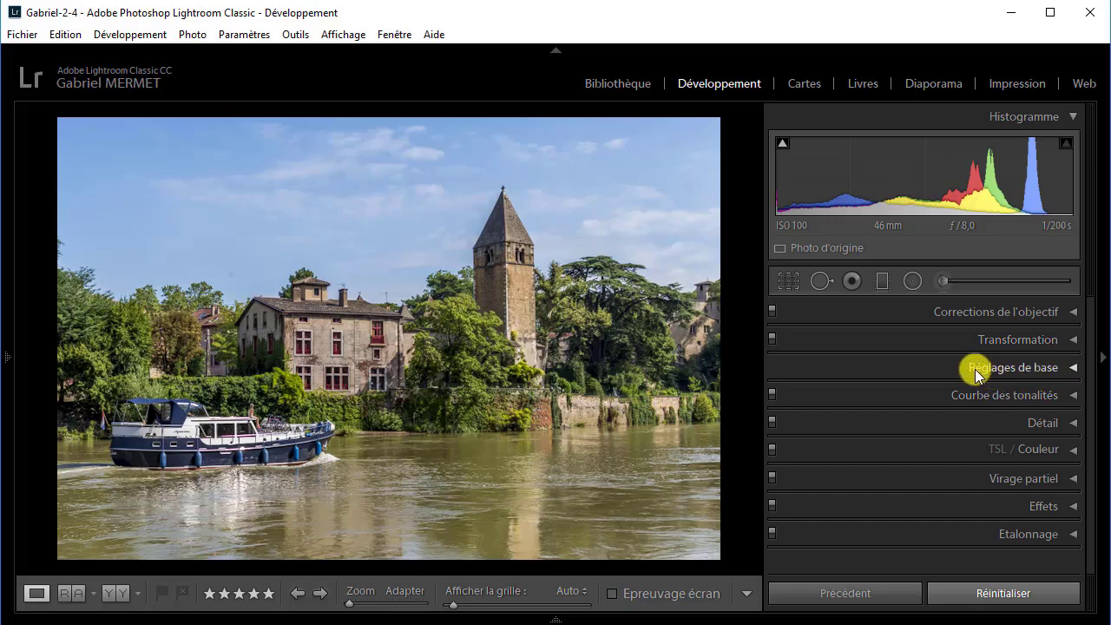
Expand the Détail panel to show Netteté (Gain 25, Rayon 1.0) and noise reduction sliders
{"action": "left_click", "coordinate": [1072, 423]}
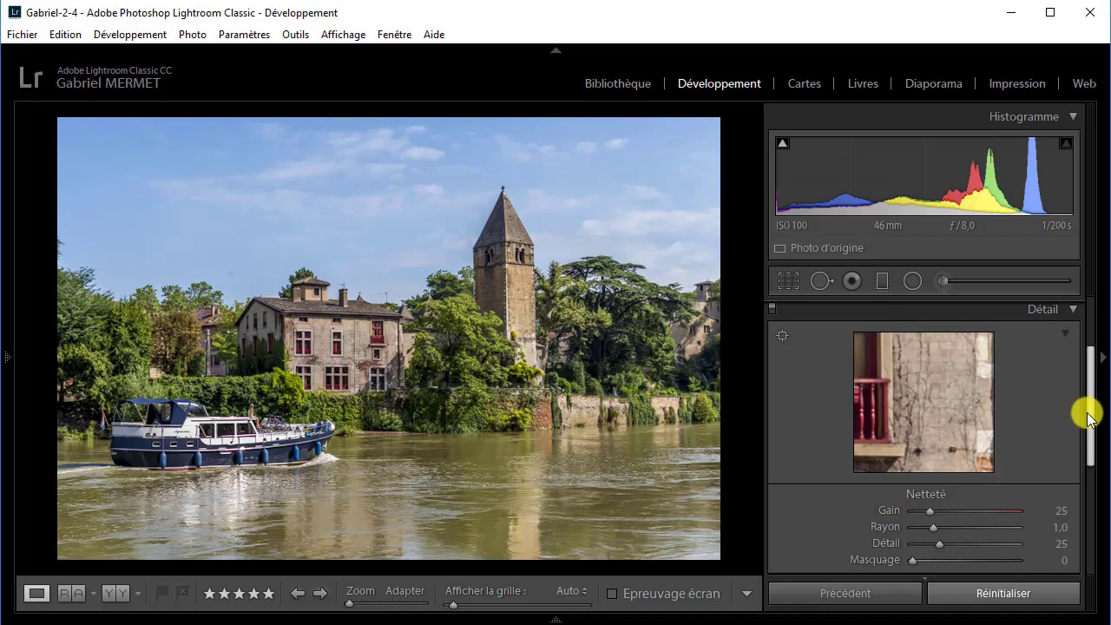
{"action": "scroll", "coordinate": [1091, 408], "scroll_direction": "up", "scroll_amount": 1}
{"action": "mouse_move", "coordinate": [1091, 408]}
{"action": "left_mouse_down"}
{"action": "mouse_move", "coordinate": [1095, 481]}
{"action": "mouse_move", "coordinate": [1098, 472]}
{"action": "left_mouse_up"}
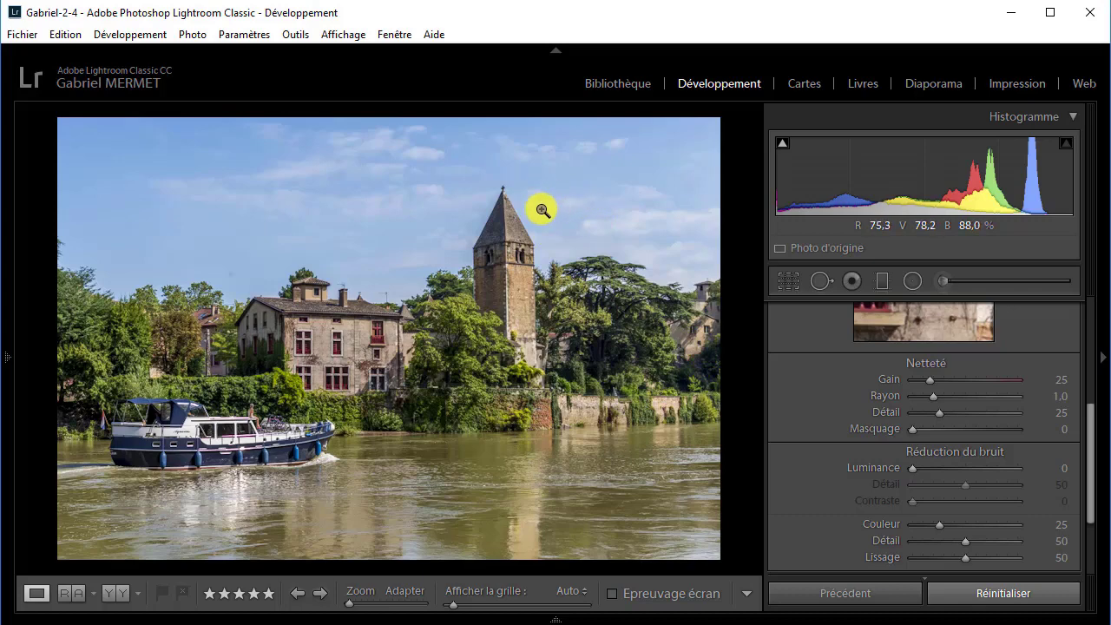
Zoom to 1:1 on the spire and pan down to the tower base and trees
{"action": "left_click", "coordinate": [542, 210]}
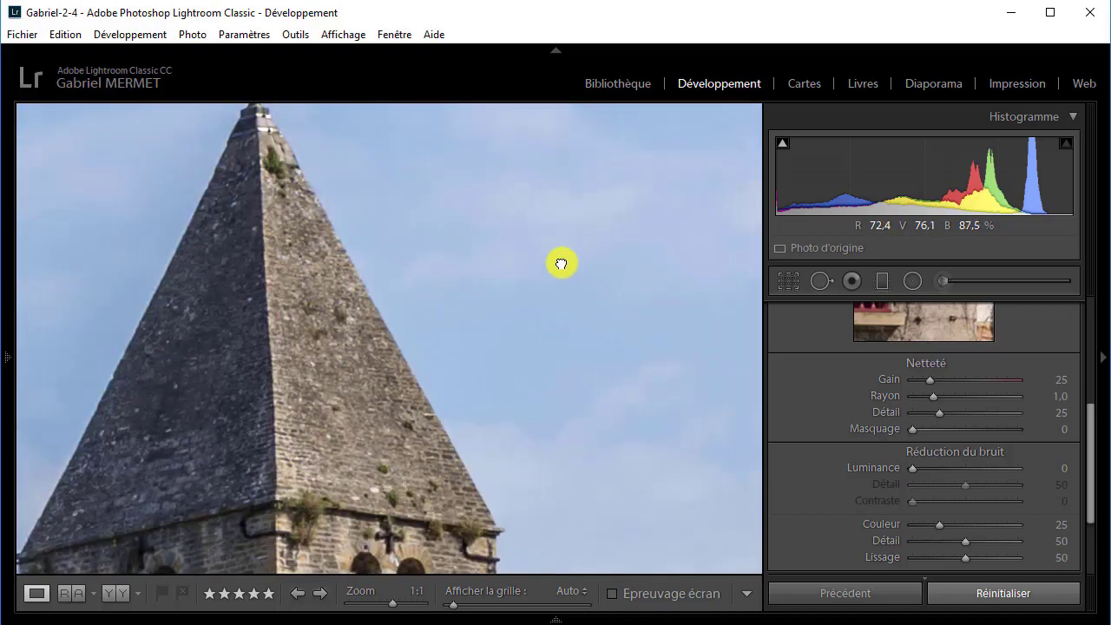
{"action": "left_click_drag", "start_coordinate": [561, 260], "coordinate": [537, 176]}
{"action": "left_click_drag", "start_coordinate": [570, 303], "coordinate": [546, 191]}
{"action": "mouse_move", "coordinate": [596, 350]}
{"action": "left_mouse_down"}
{"action": "mouse_move", "coordinate": [613, 311]}
{"action": "mouse_move", "coordinate": [607, 331]}
{"action": "left_mouse_up"}
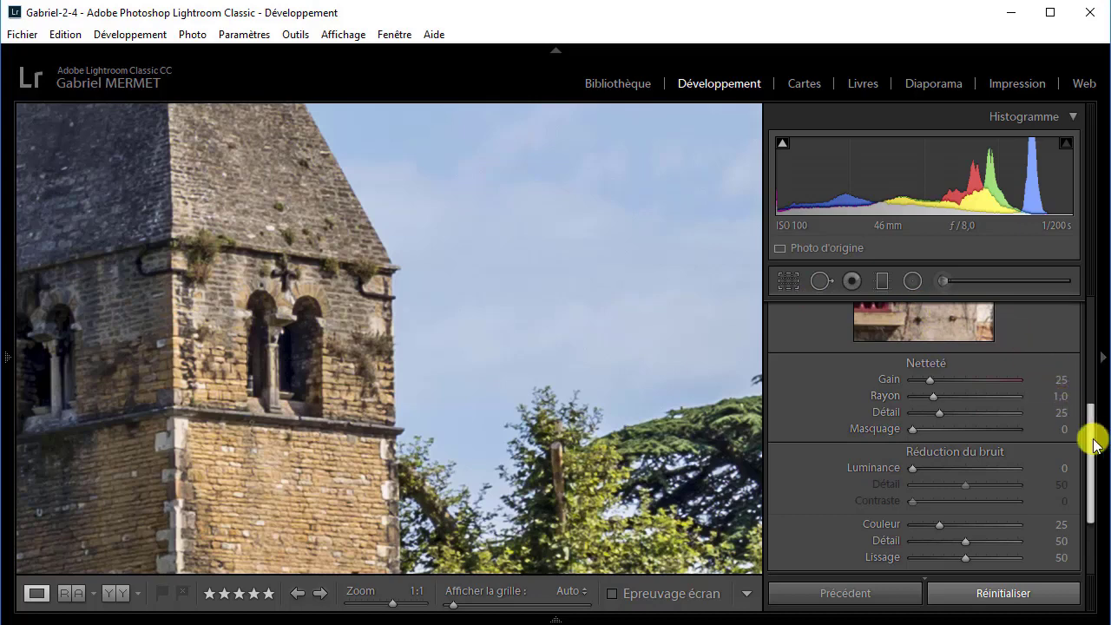
{"action": "left_click_drag", "start_coordinate": [1094, 445], "coordinate": [1095, 448]}
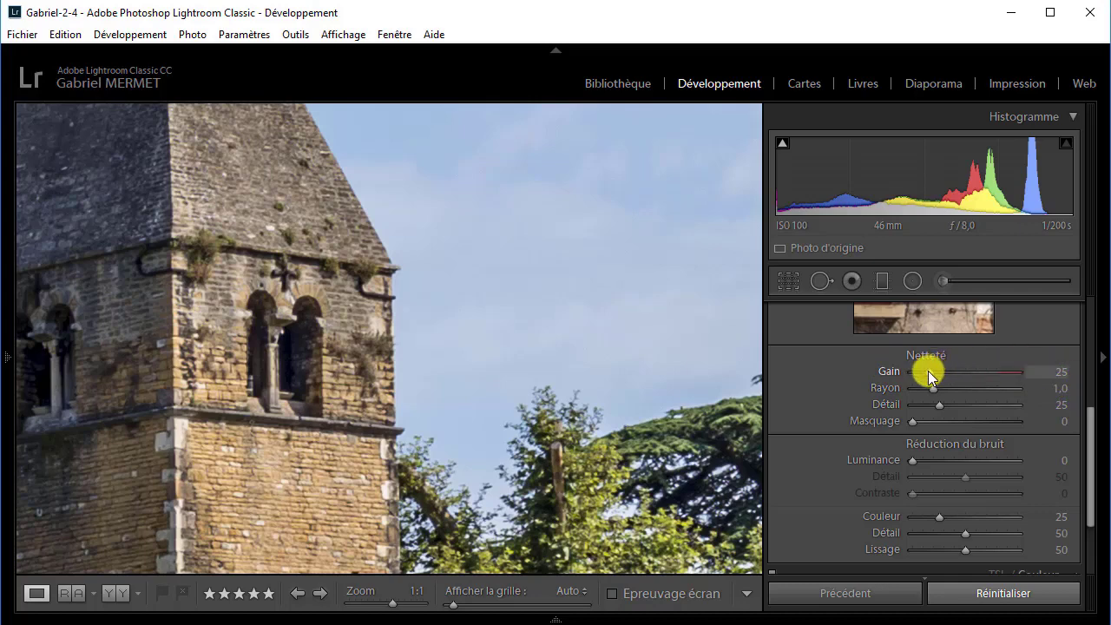
Test the sharpening Gain at its 150 maximum, then settle it at 66
{"action": "mouse_move", "coordinate": [928, 371]}
{"action": "left_mouse_down"}
{"action": "mouse_move", "coordinate": [990, 380]}
{"action": "mouse_move", "coordinate": [955, 375]}
{"action": "left_mouse_up"}
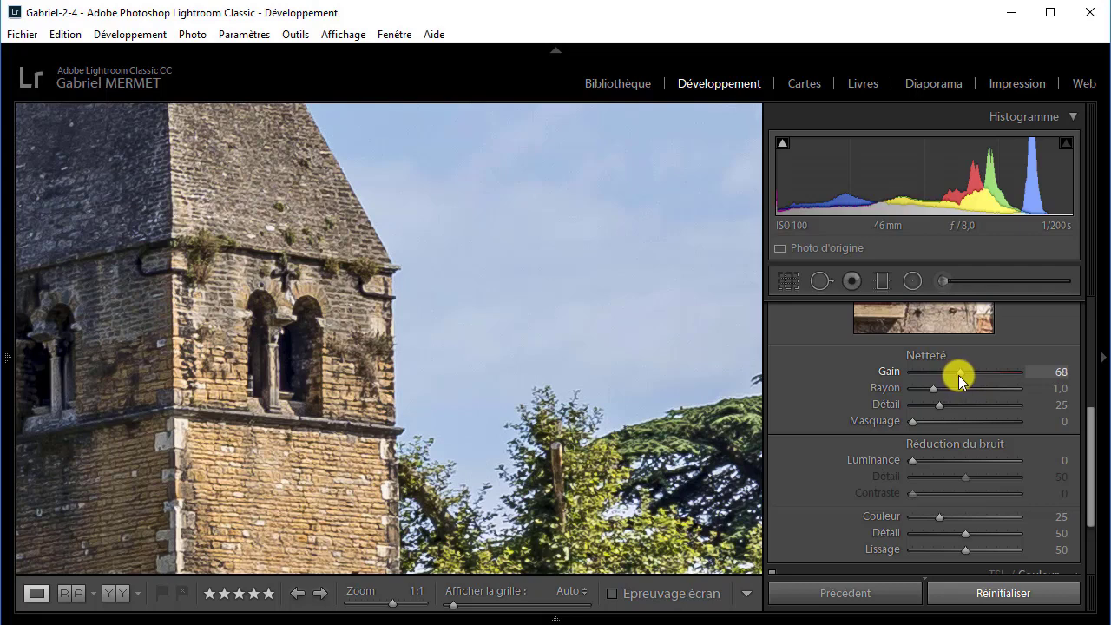
{"action": "left_click_drag", "start_coordinate": [958, 377], "coordinate": [957, 381]}
{"action": "left_click_drag", "start_coordinate": [961, 371], "coordinate": [1049, 388]}
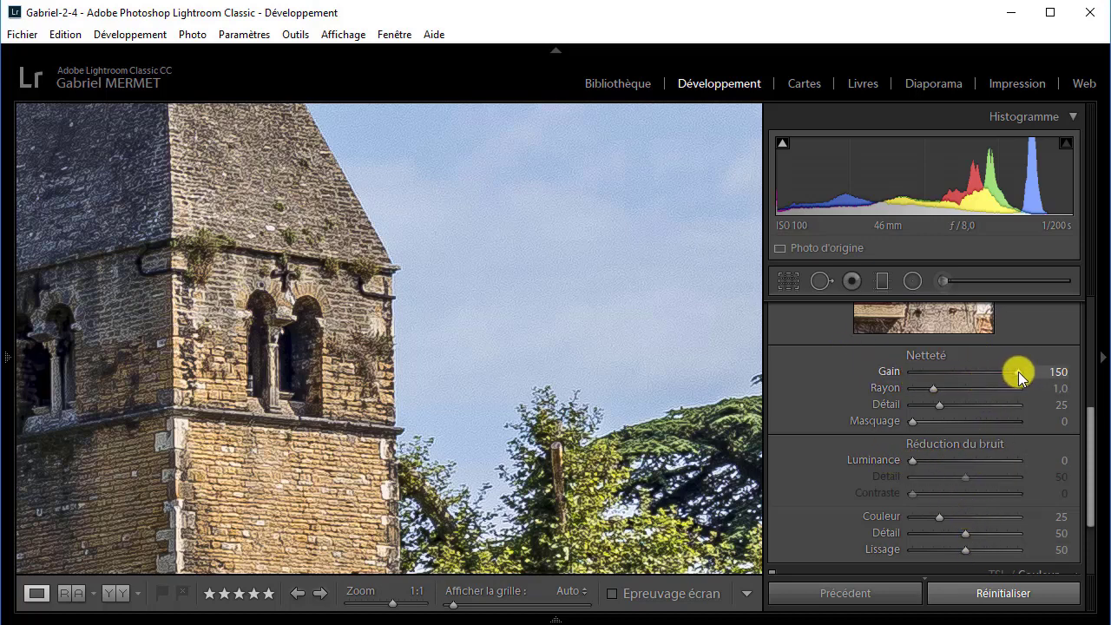
{"action": "left_click_drag", "start_coordinate": [1019, 372], "coordinate": [957, 374]}
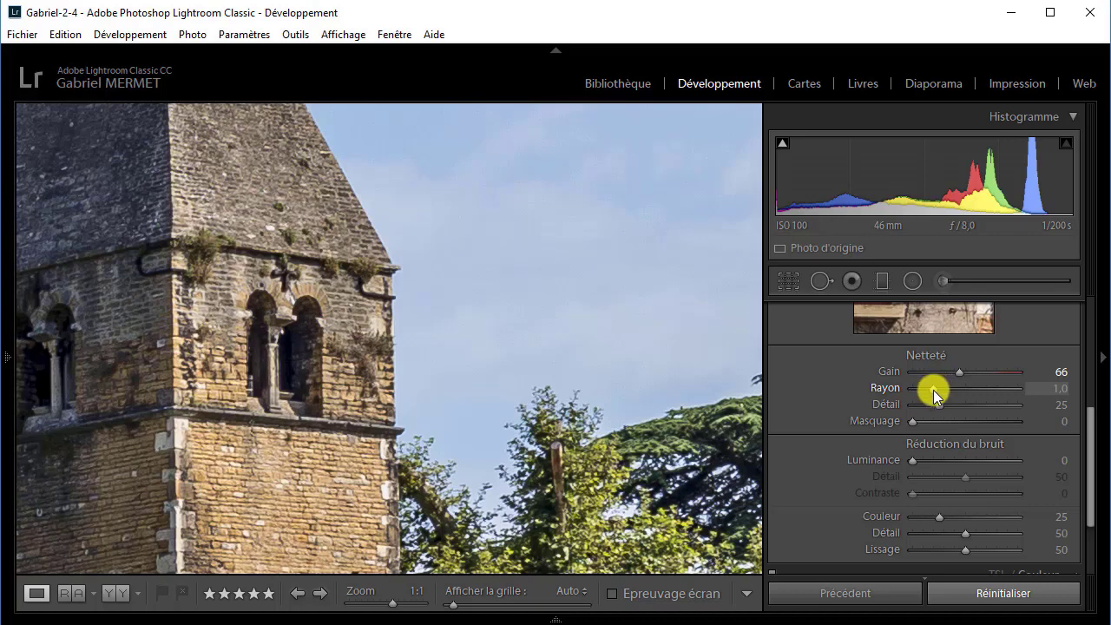
{"action": "key", "text": "alt"}
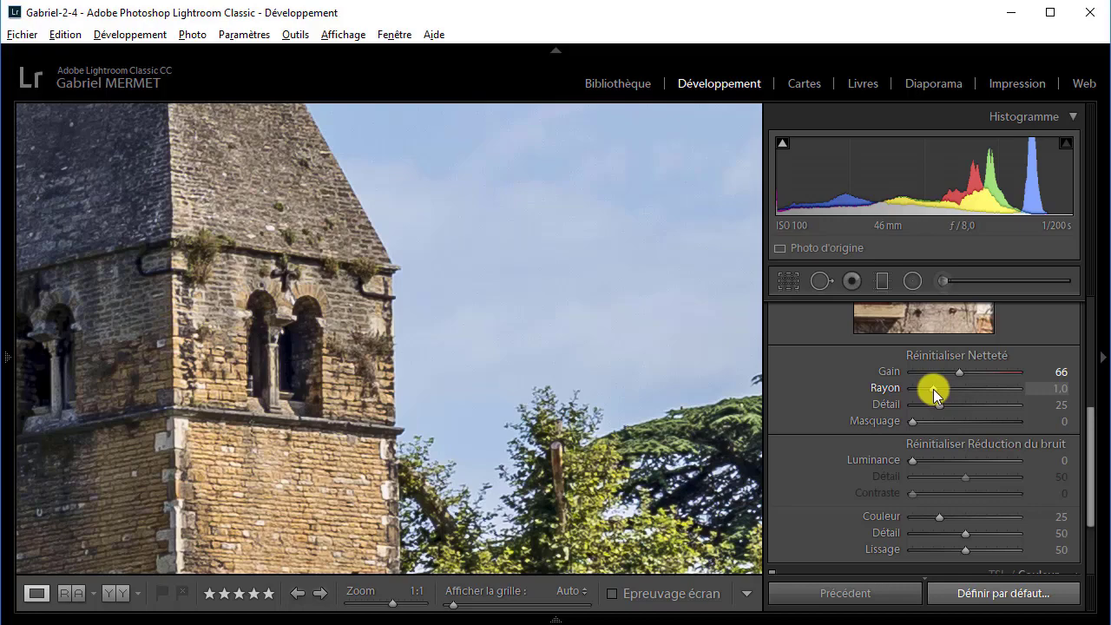
{"action": "left_click", "coordinate": [933, 389], "text": "alt"}
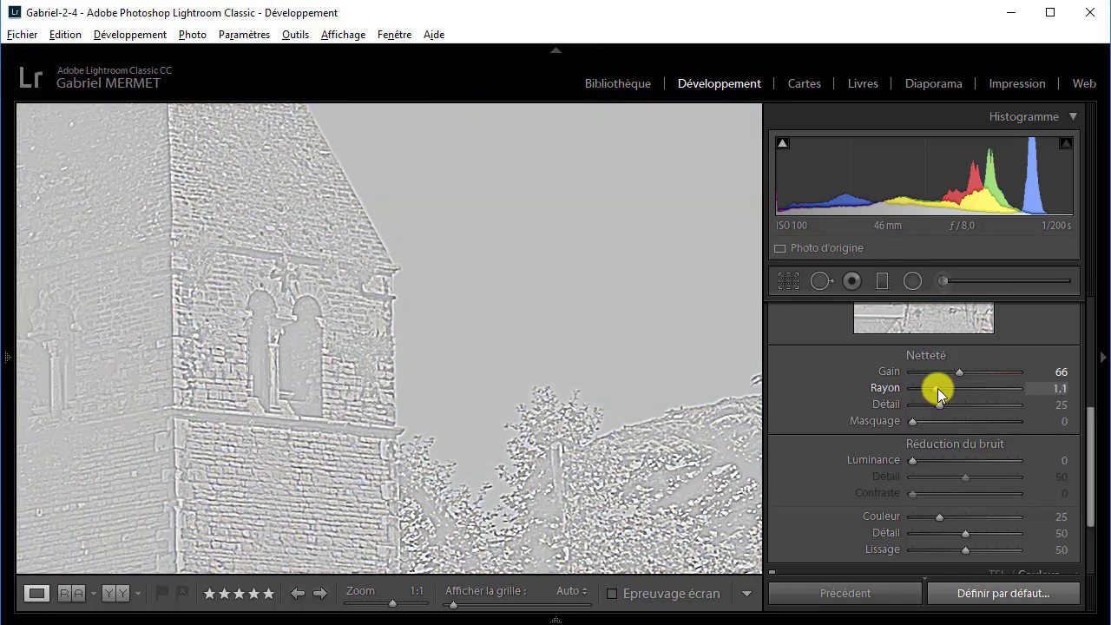
{"action": "left_click_drag", "start_coordinate": [934, 388], "coordinate": [1000, 400]}
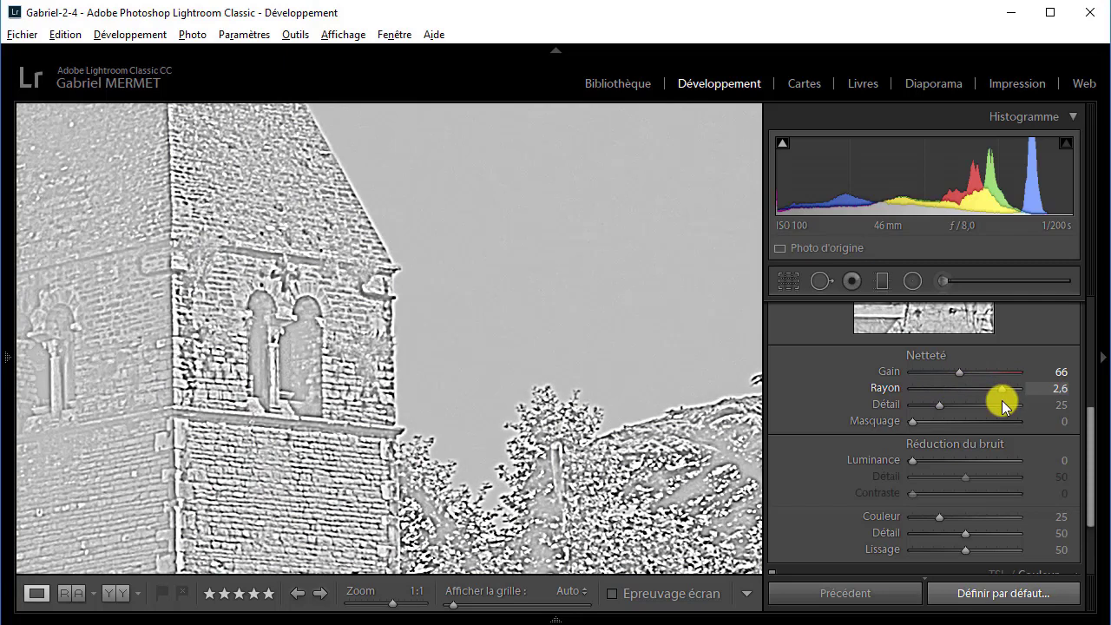
{"action": "left_click_drag", "start_coordinate": [1001, 400], "coordinate": [1001, 402]}
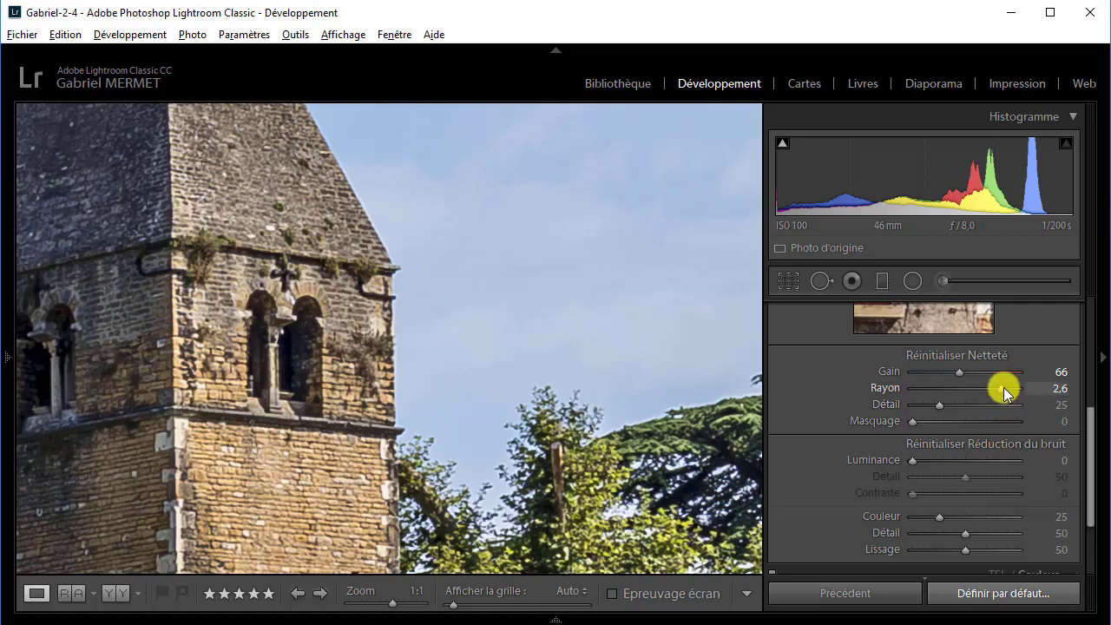
{"action": "left_click", "coordinate": [1003, 387], "text": "alt"}
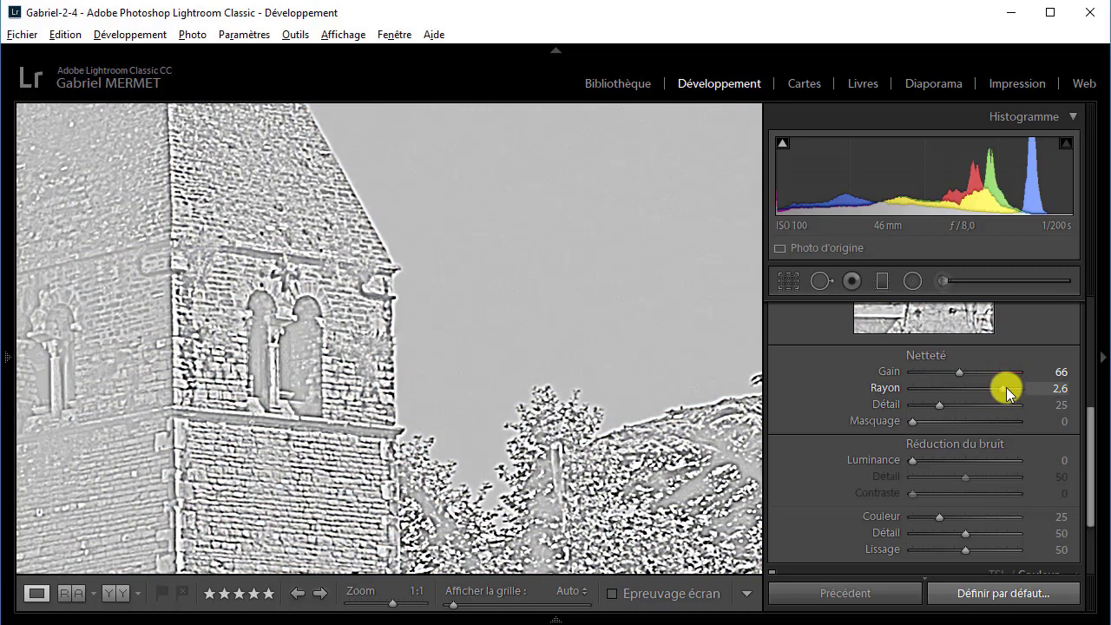
{"action": "mouse_move", "coordinate": [1004, 388]}
{"action": "left_mouse_down"}
{"action": "mouse_move", "coordinate": [1017, 387]}
{"action": "mouse_move", "coordinate": [980, 391]}
{"action": "mouse_move", "coordinate": [1010, 387]}
{"action": "left_mouse_up"}
{"action": "left_click_drag", "start_coordinate": [1008, 386], "coordinate": [936, 388]}
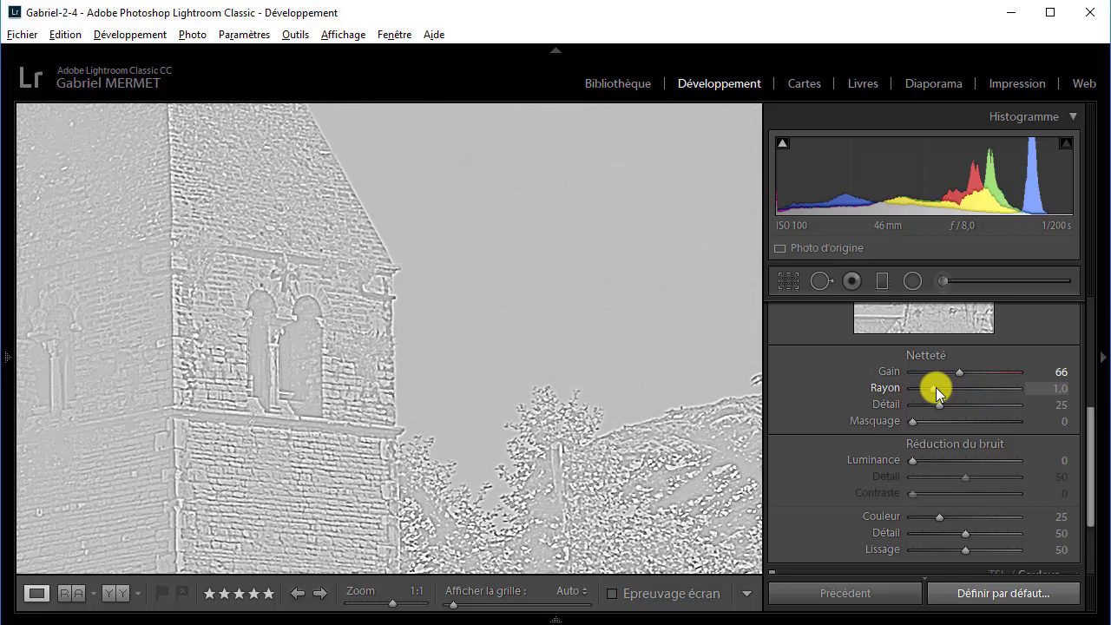
{"action": "left_click_drag", "start_coordinate": [936, 387], "coordinate": [936, 388]}
Lower the sharpening Détail from 25 to 4 while previewing the grey masks
{"action": "left_click", "coordinate": [936, 388], "text": "alt"}
{"action": "left_click_drag", "start_coordinate": [936, 386], "coordinate": [936, 387]}
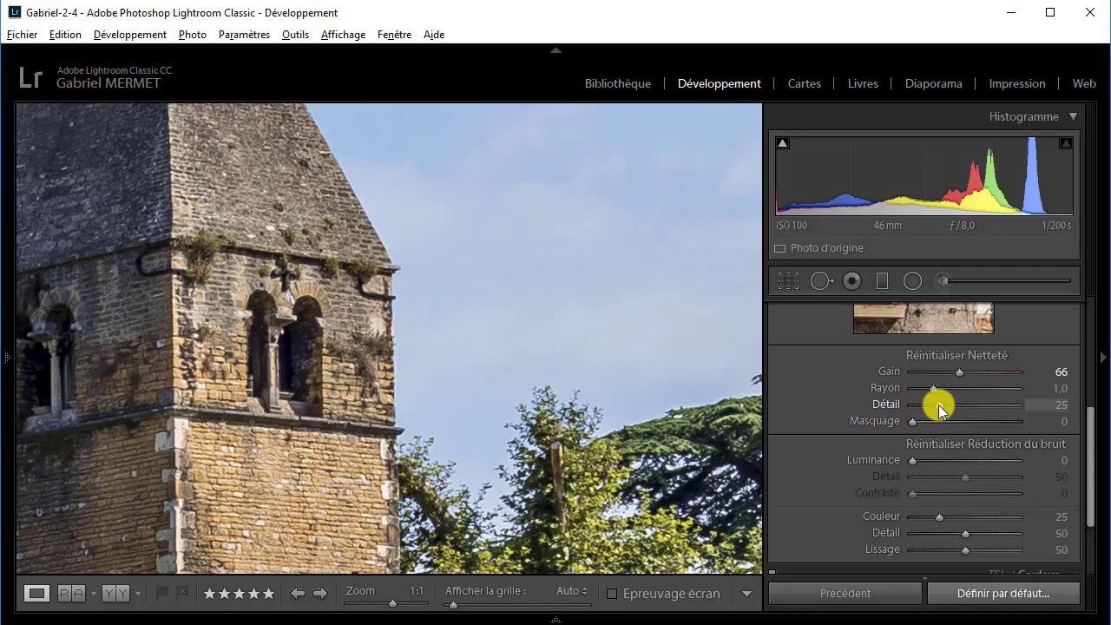
{"action": "left_click", "coordinate": [938, 405], "text": "alt"}
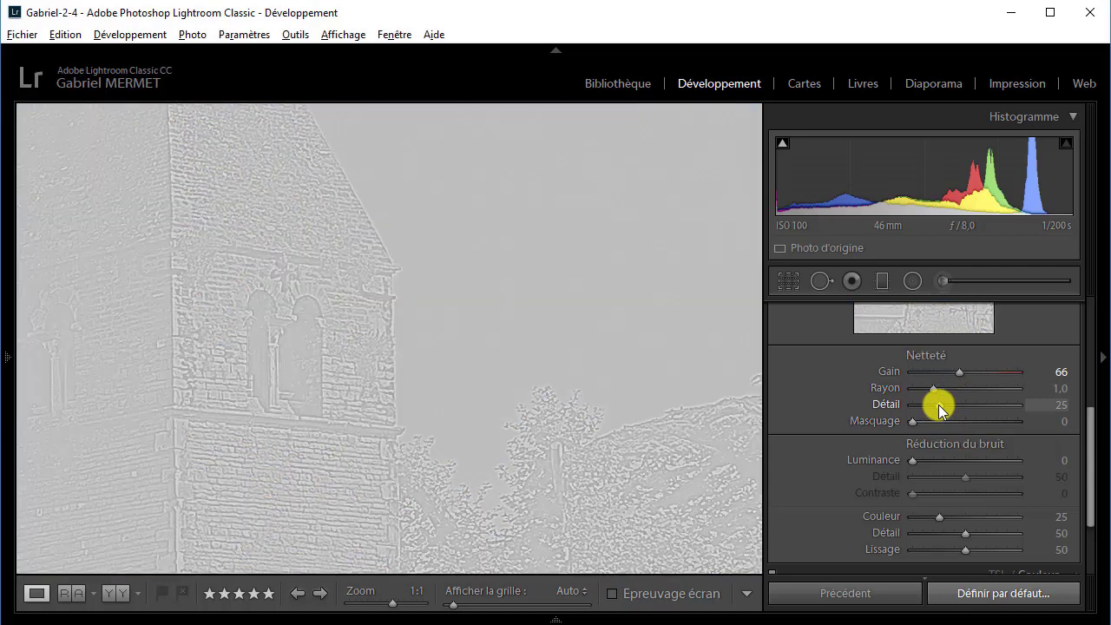
{"action": "mouse_move", "coordinate": [938, 404]}
{"action": "left_mouse_down"}
{"action": "mouse_move", "coordinate": [1020, 414]}
{"action": "mouse_move", "coordinate": [917, 409]}
{"action": "left_mouse_up"}
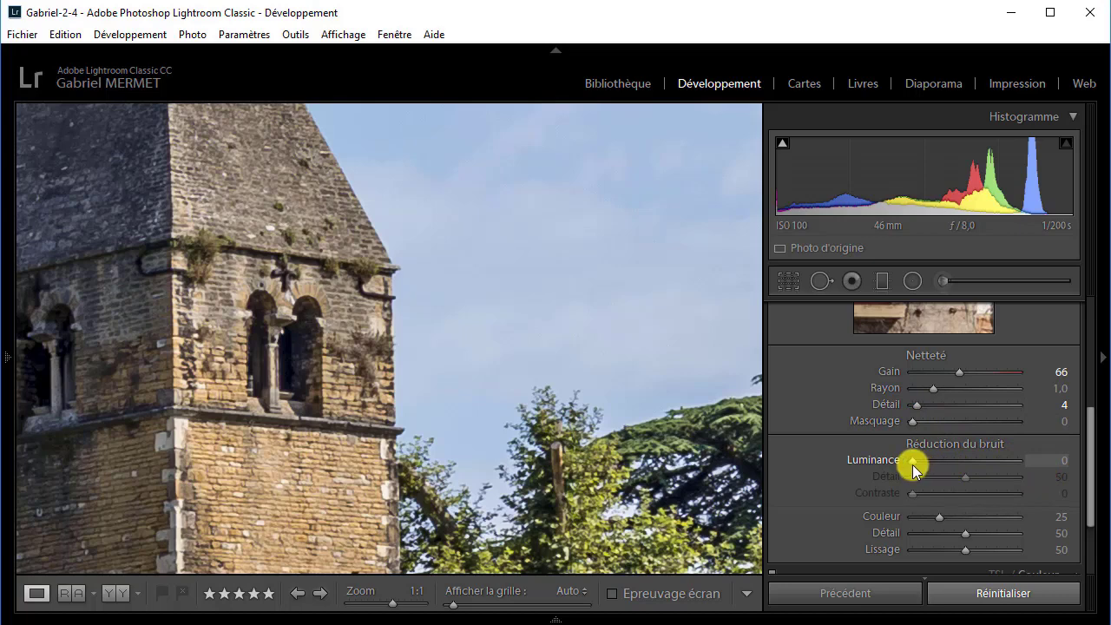
Set Luminance noise reduction to 14 and return the photo to Fit view
{"action": "left_click_drag", "start_coordinate": [921, 470], "coordinate": [929, 466]}
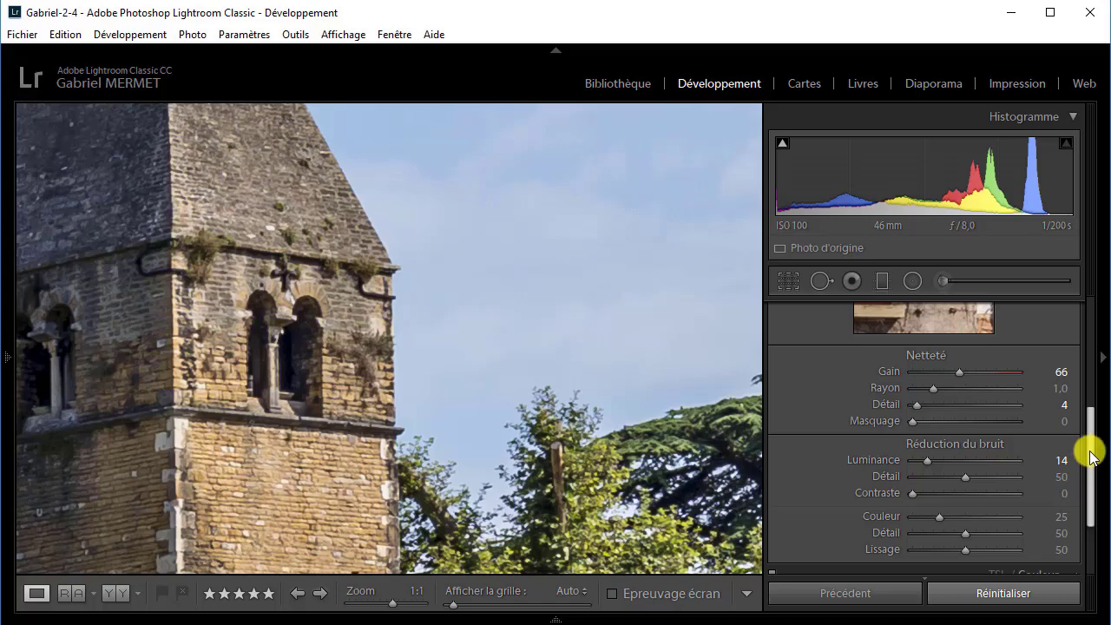
{"action": "scroll", "coordinate": [1090, 460], "scroll_direction": "down", "scroll_amount": 1}
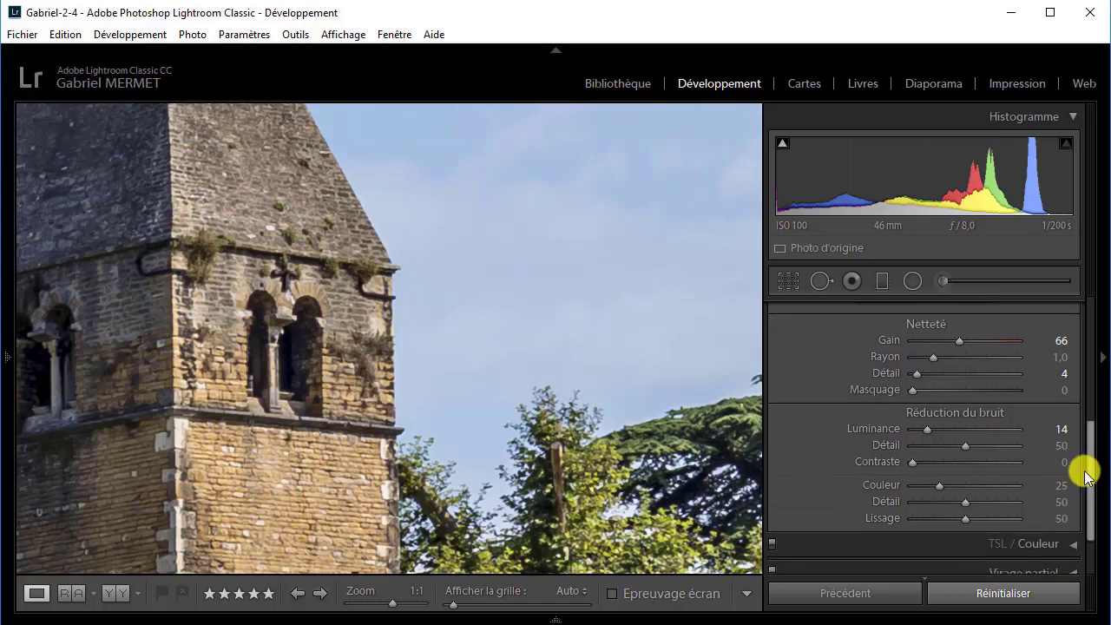
{"action": "left_click", "coordinate": [598, 281]}
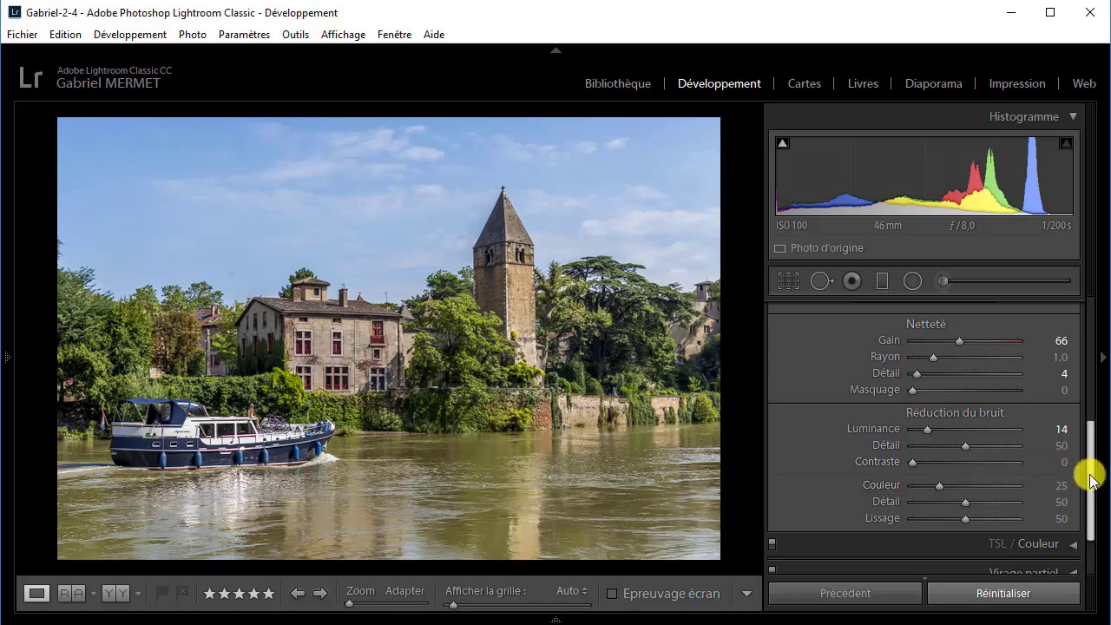
Collapse the Détail panel so every Develop panel shows only its header
{"action": "left_click_drag", "start_coordinate": [1091, 479], "coordinate": [1108, 389]}
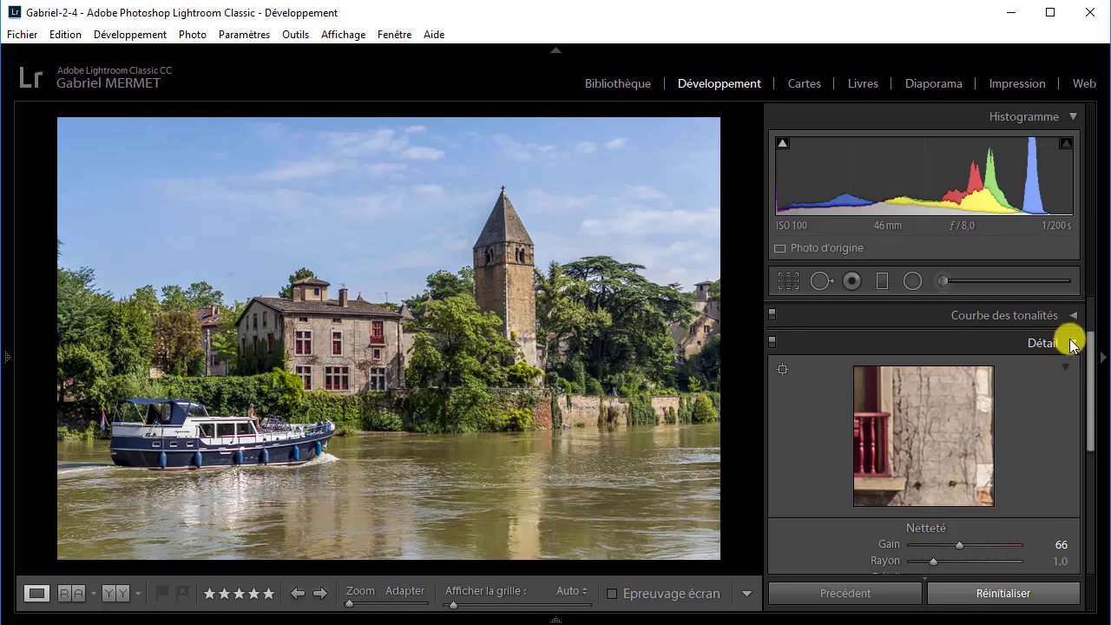
{"action": "left_click", "coordinate": [1073, 343]}
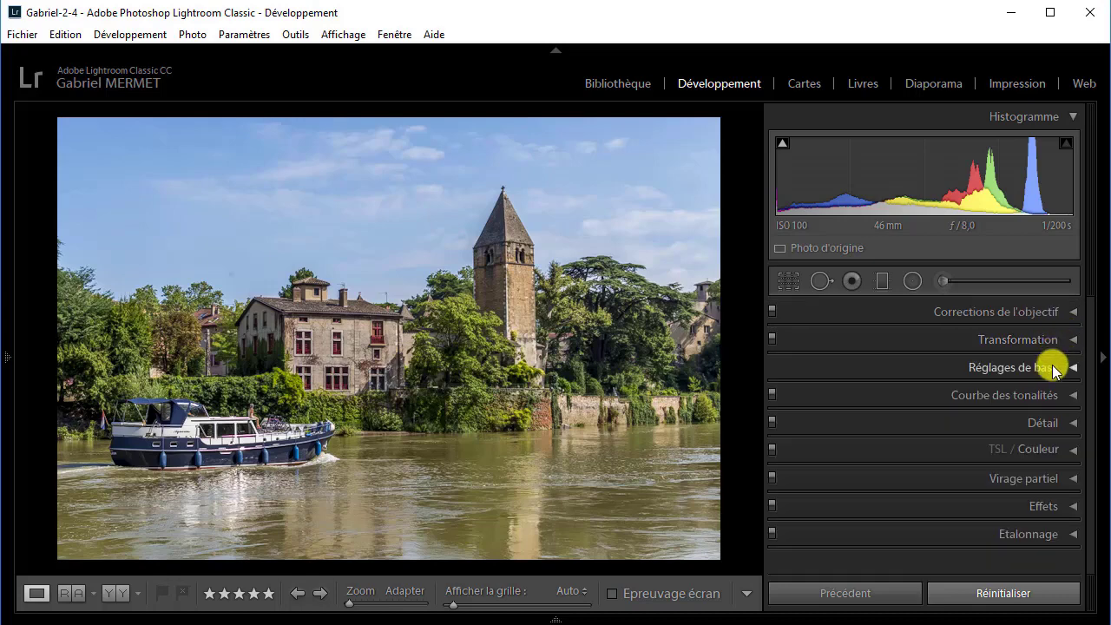